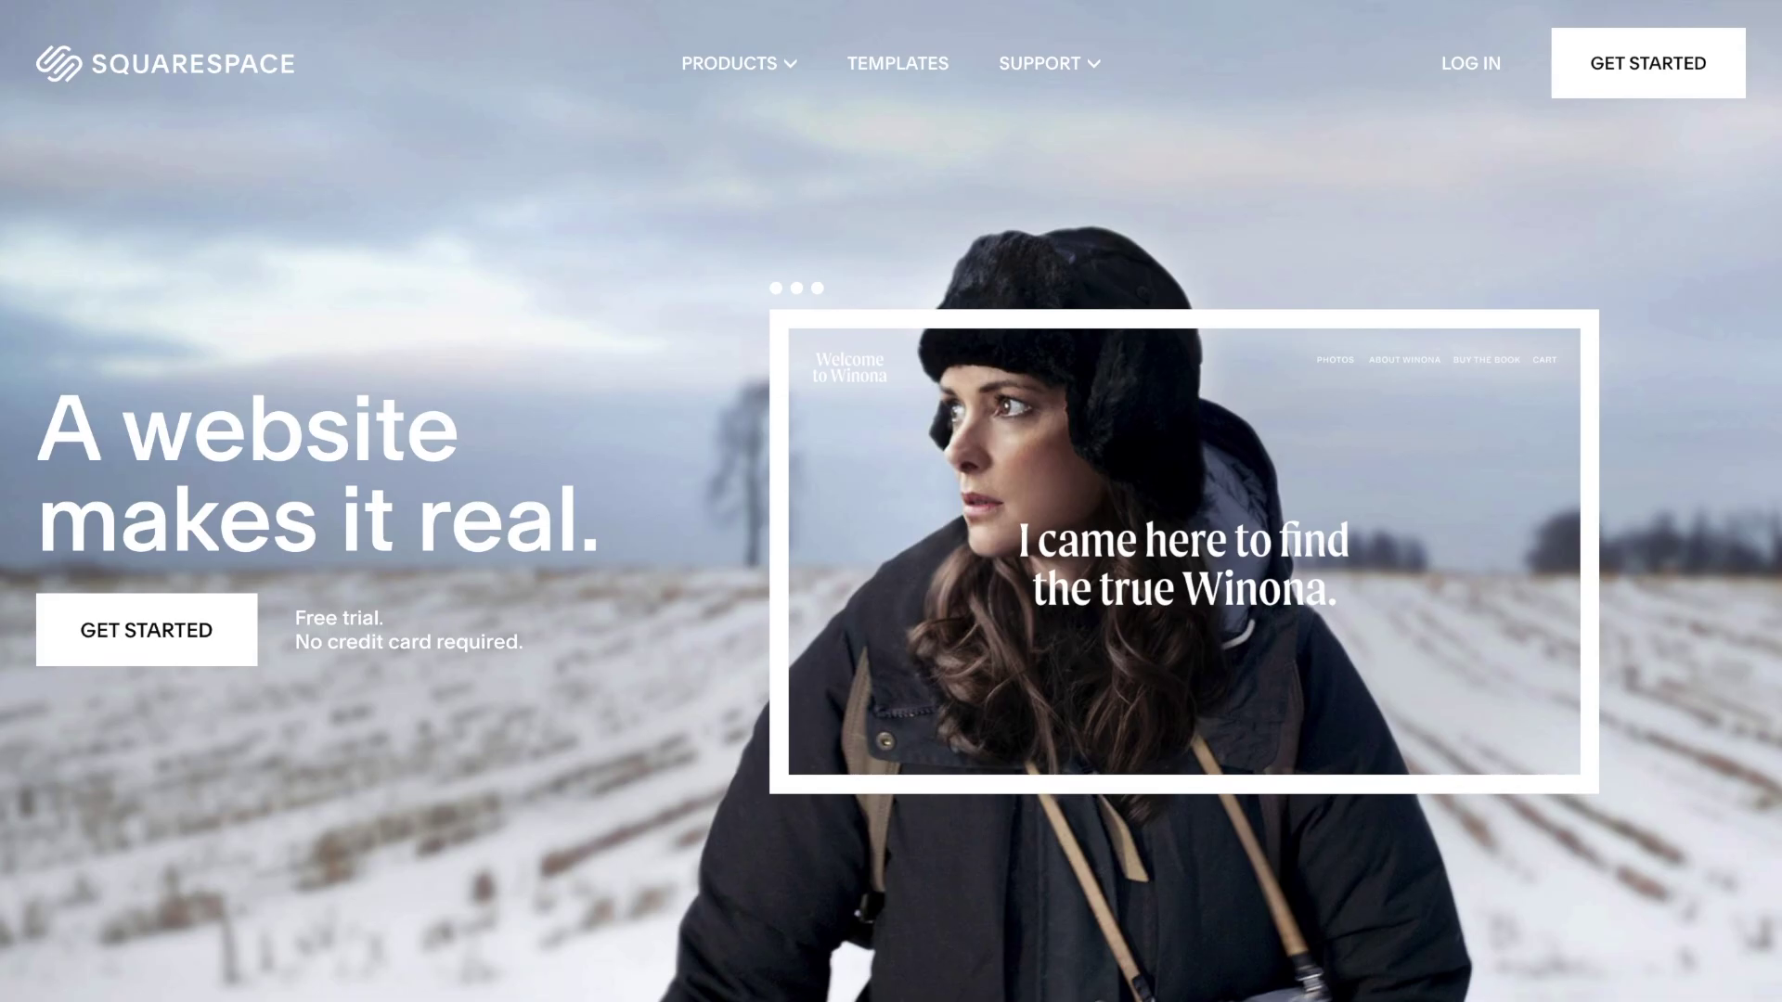
# - Scroll down the Squarespace homepage toward the website templates
pyautogui.scroll(-5, 1319, 176)
pyautogui.scroll(-3, 1324, 181)
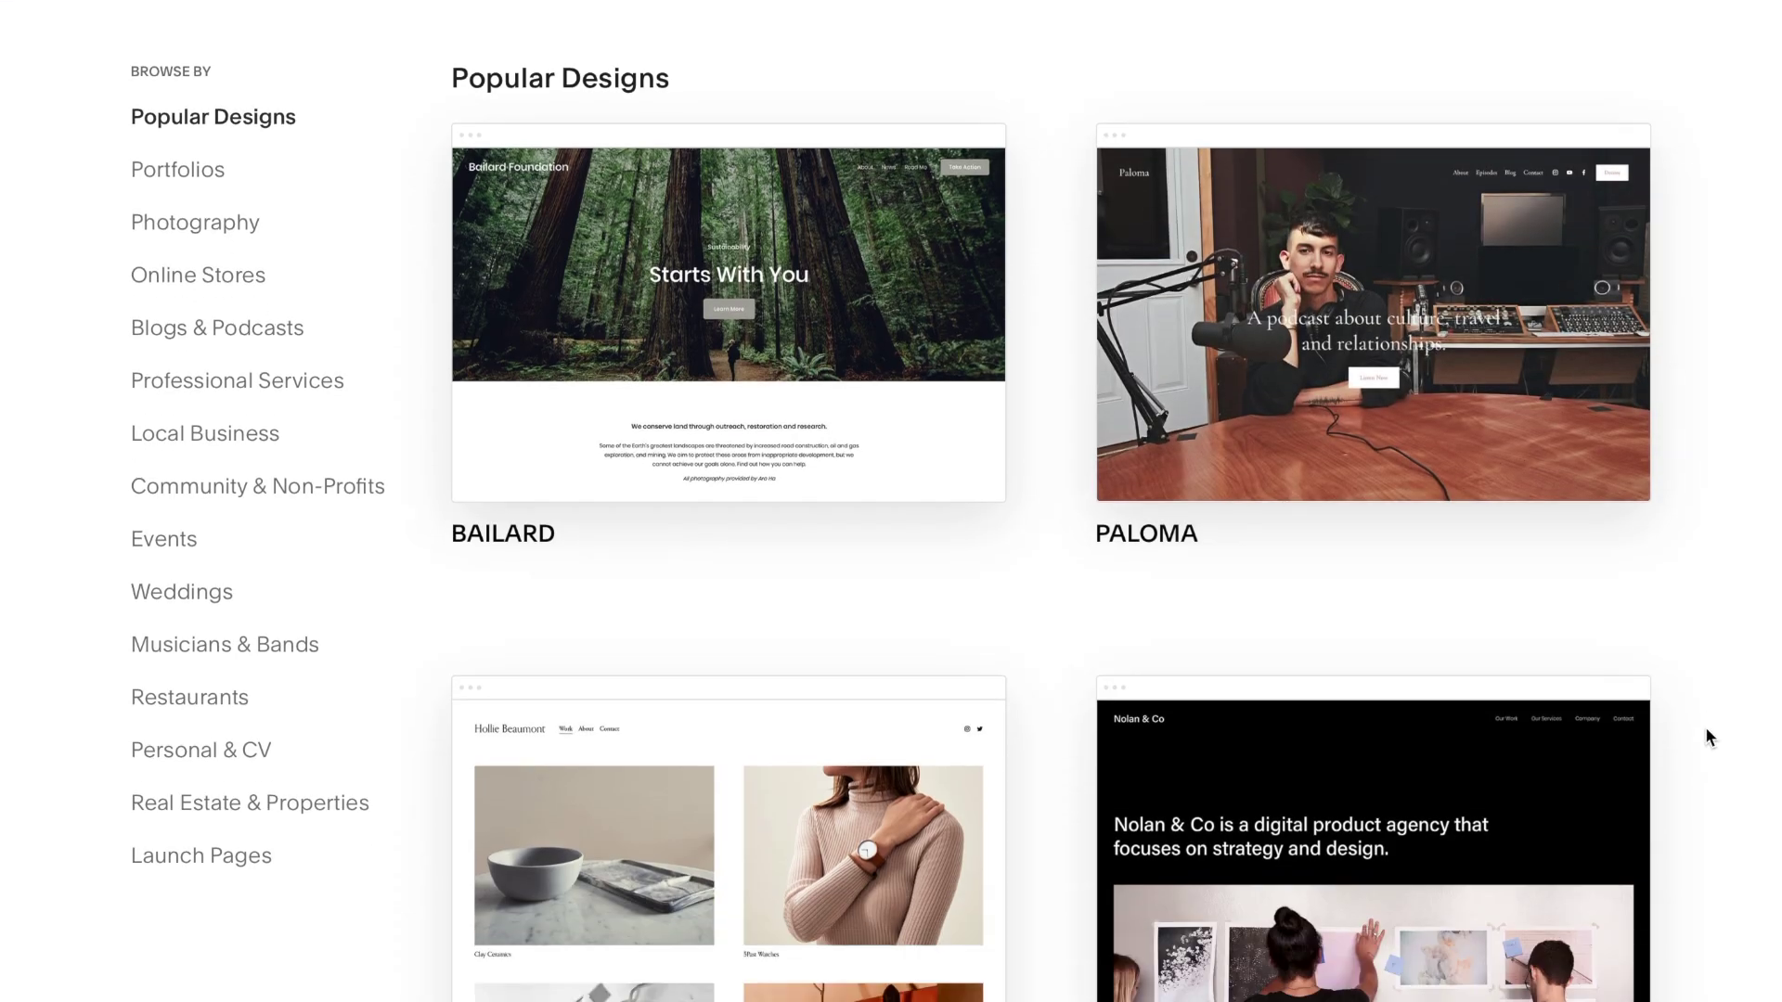
pyautogui.scroll(-10, 1706, 729)
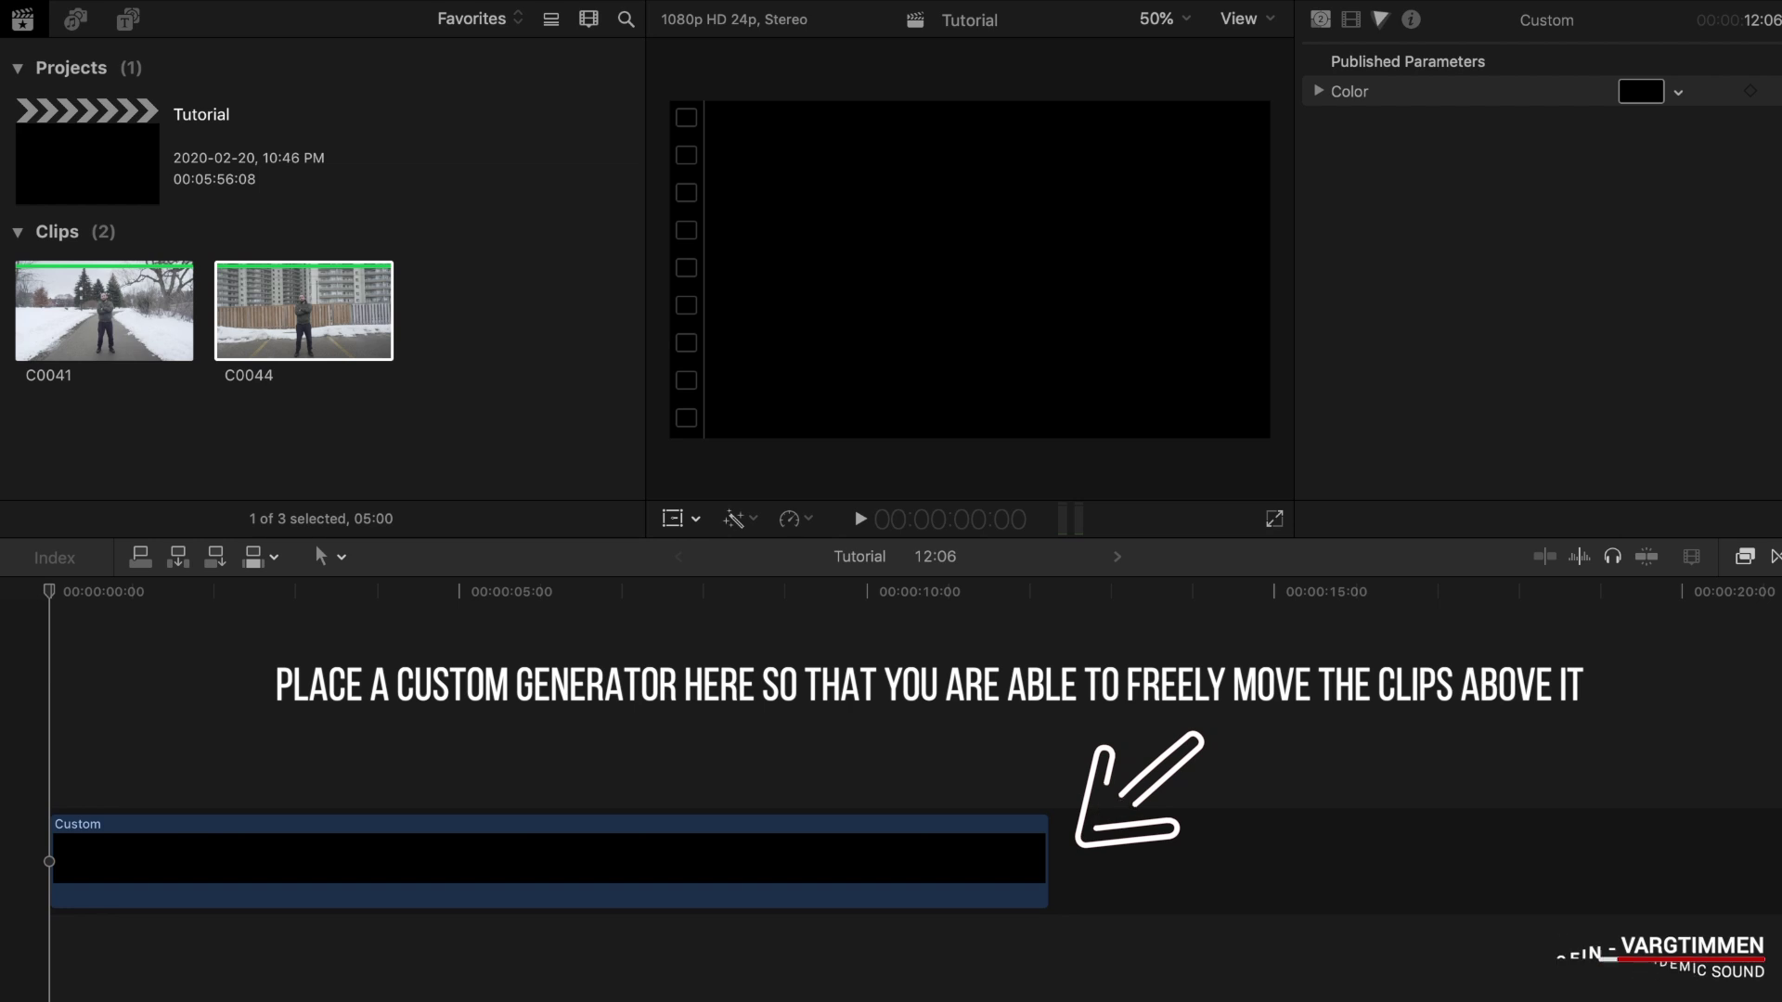
# - Add C0041 and C0044 as connected clips above Custom, then reorder them so C0044 is on top
pyautogui.click(126, 323)
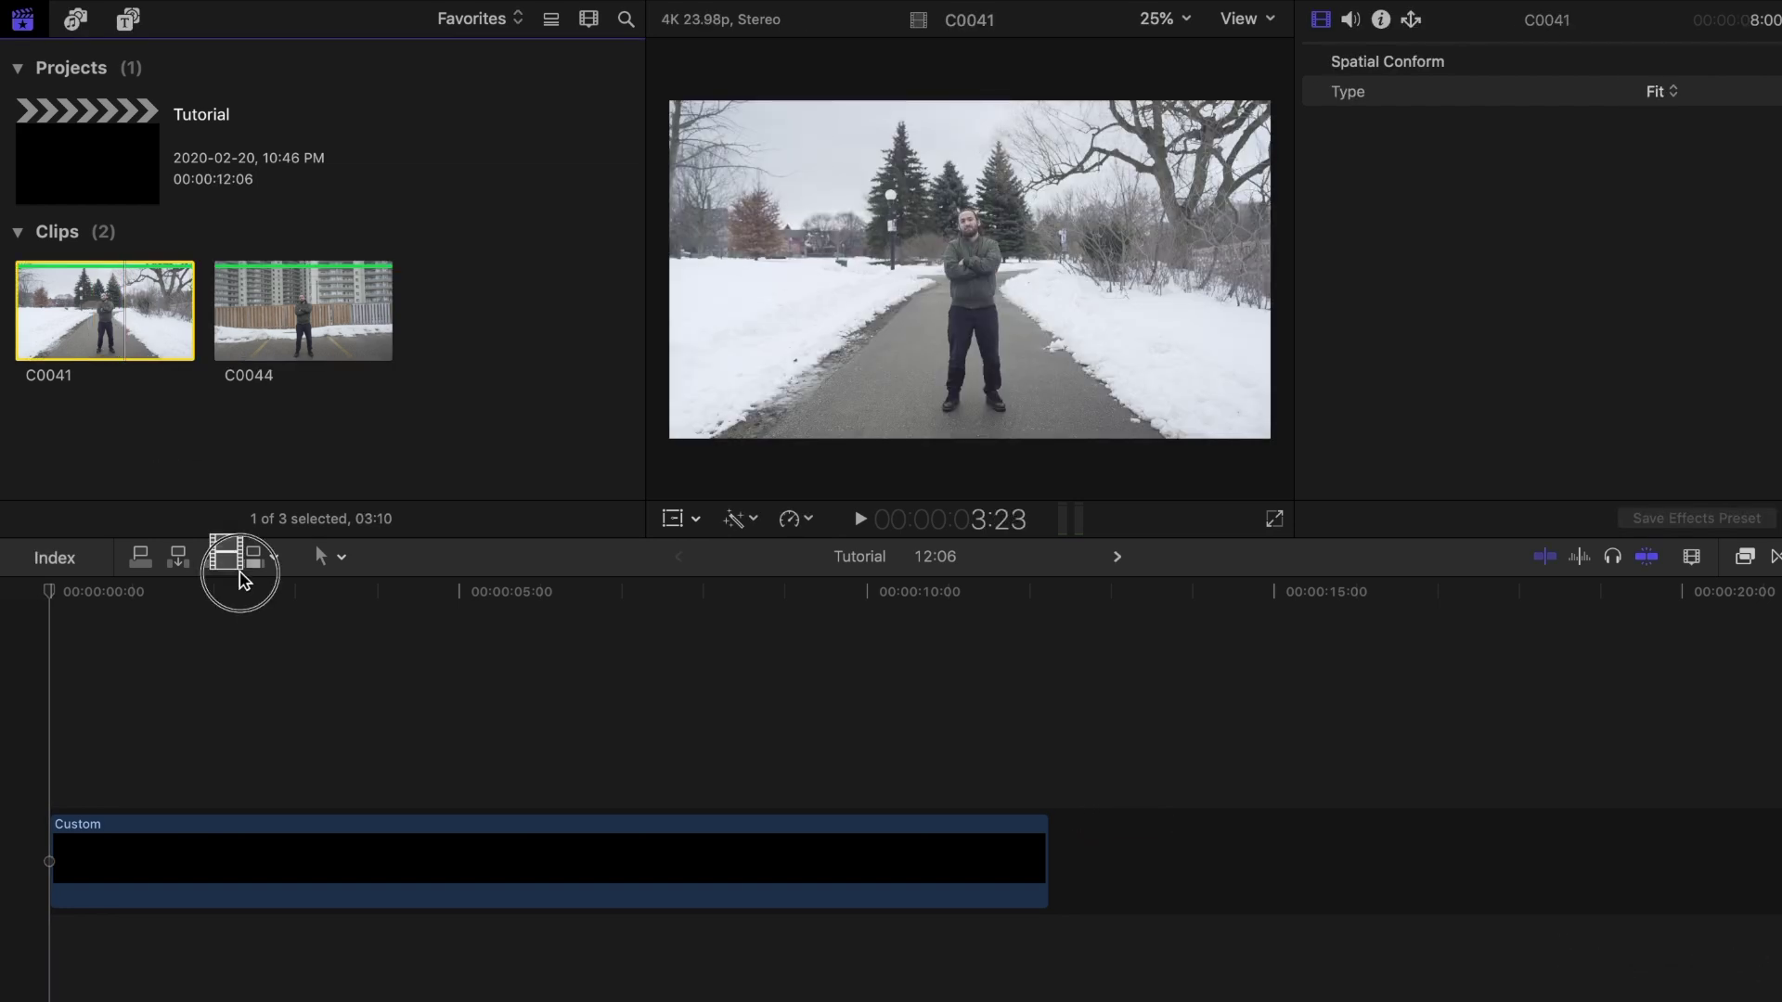
pyautogui.moveTo(243, 580); pyautogui.dragTo(272, 744)
pyautogui.click(304, 311)
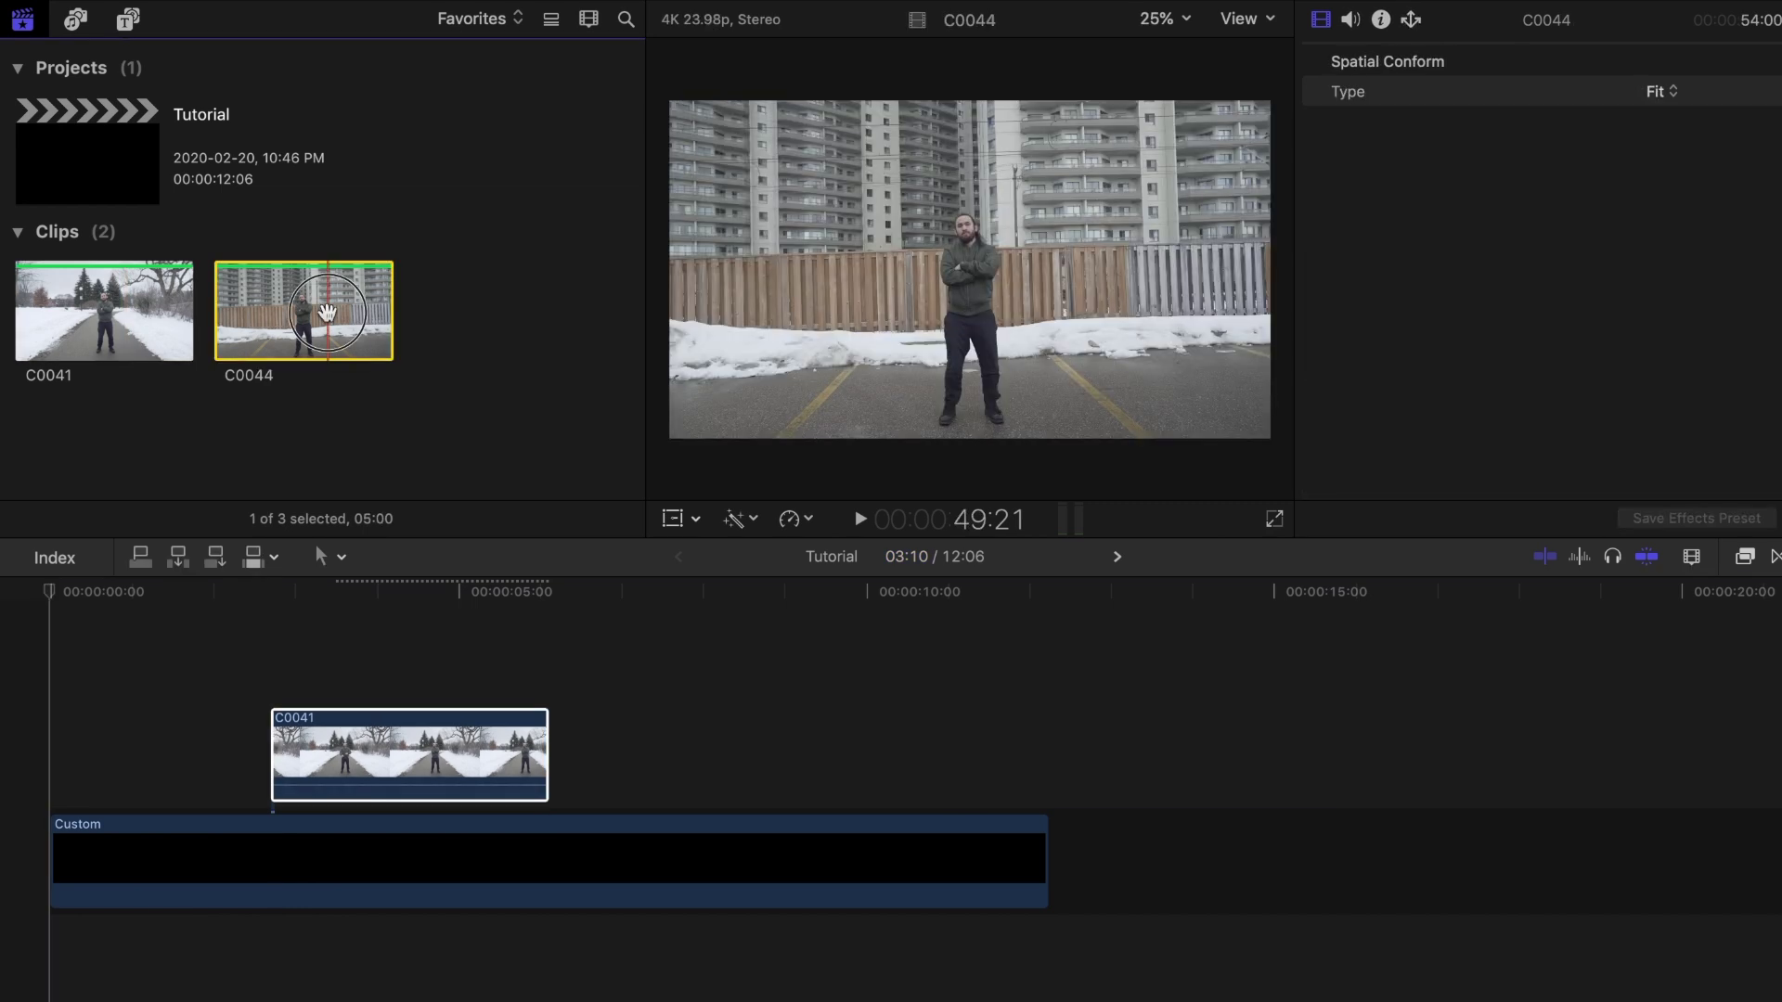
pyautogui.moveTo(303, 311); pyautogui.dragTo(282, 664)
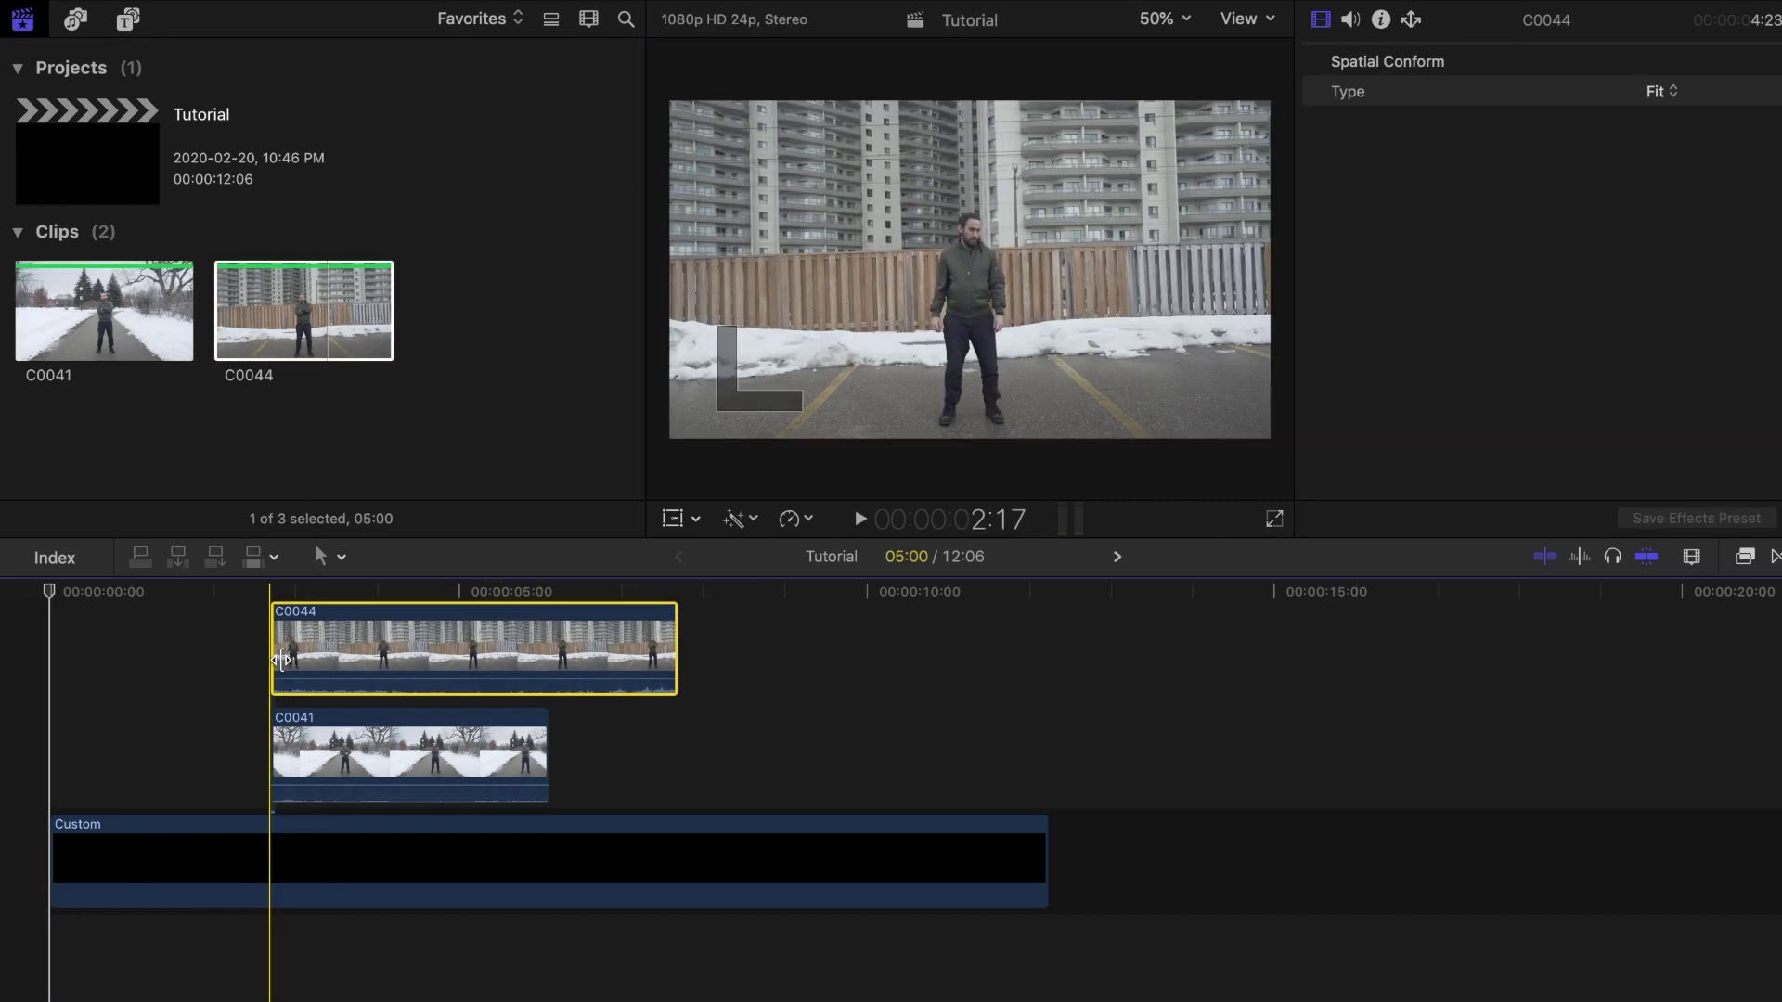
pyautogui.moveTo(344, 757); pyautogui.dragTo(343, 641)
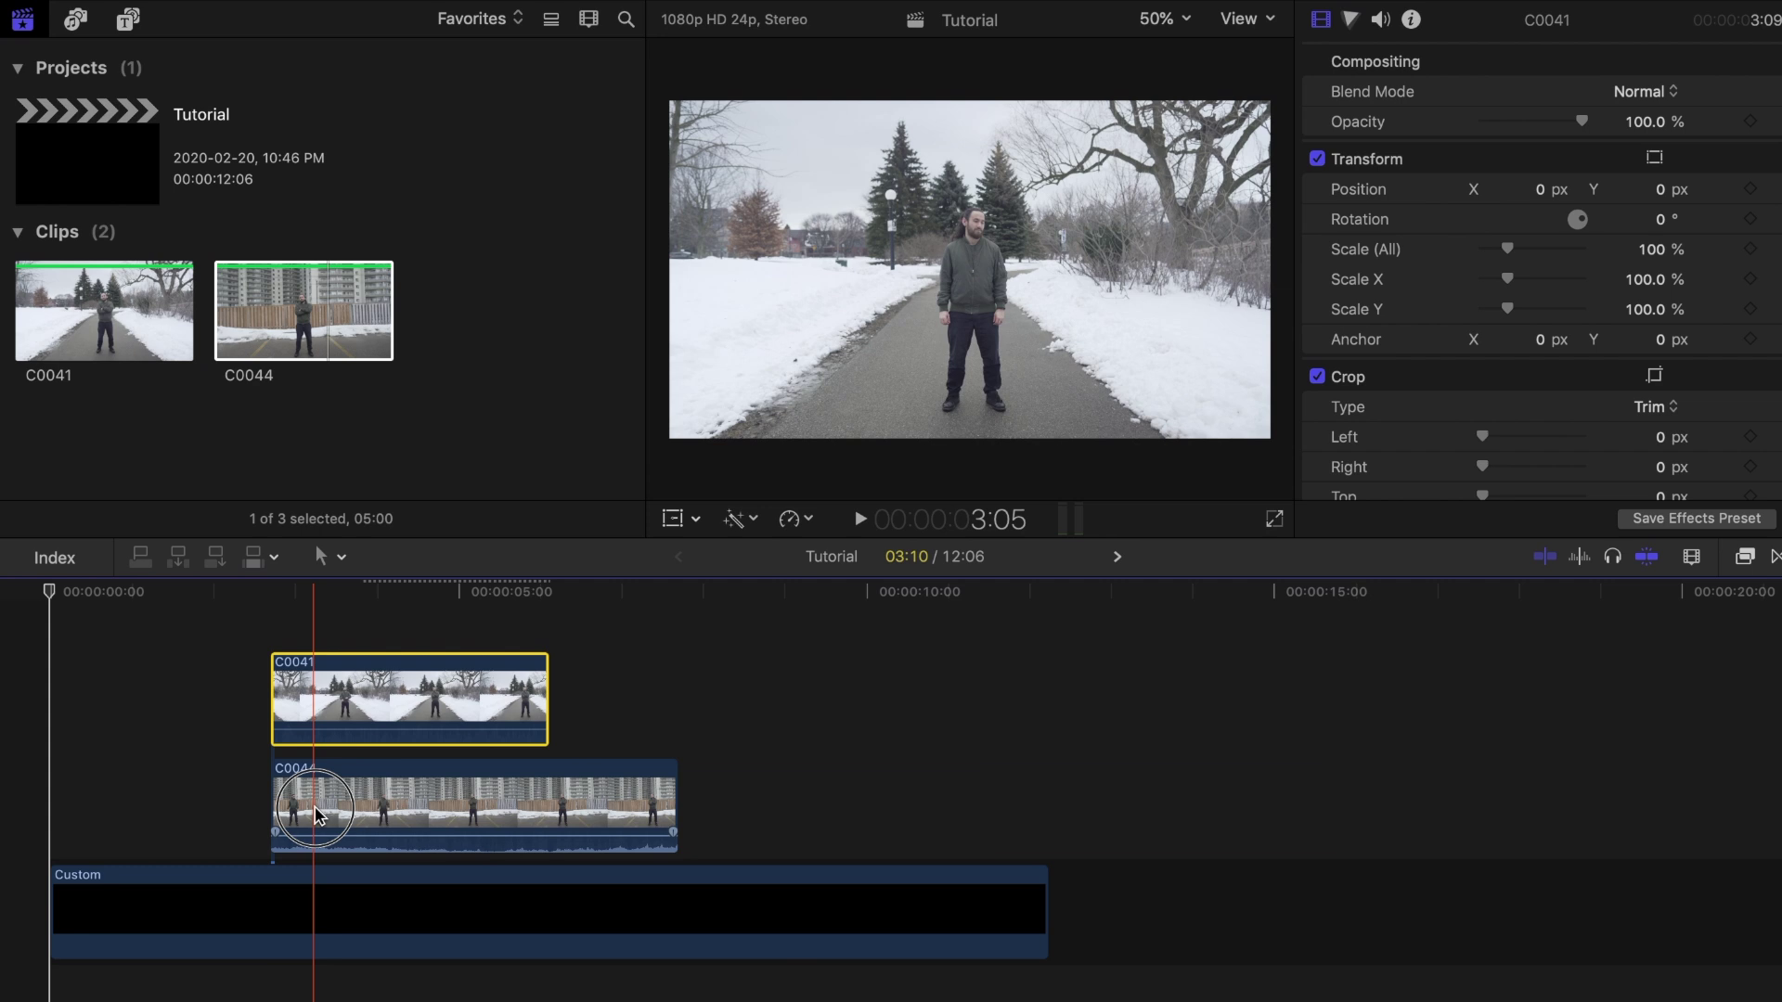
pyautogui.moveTo(315, 815); pyautogui.dragTo(316, 656)
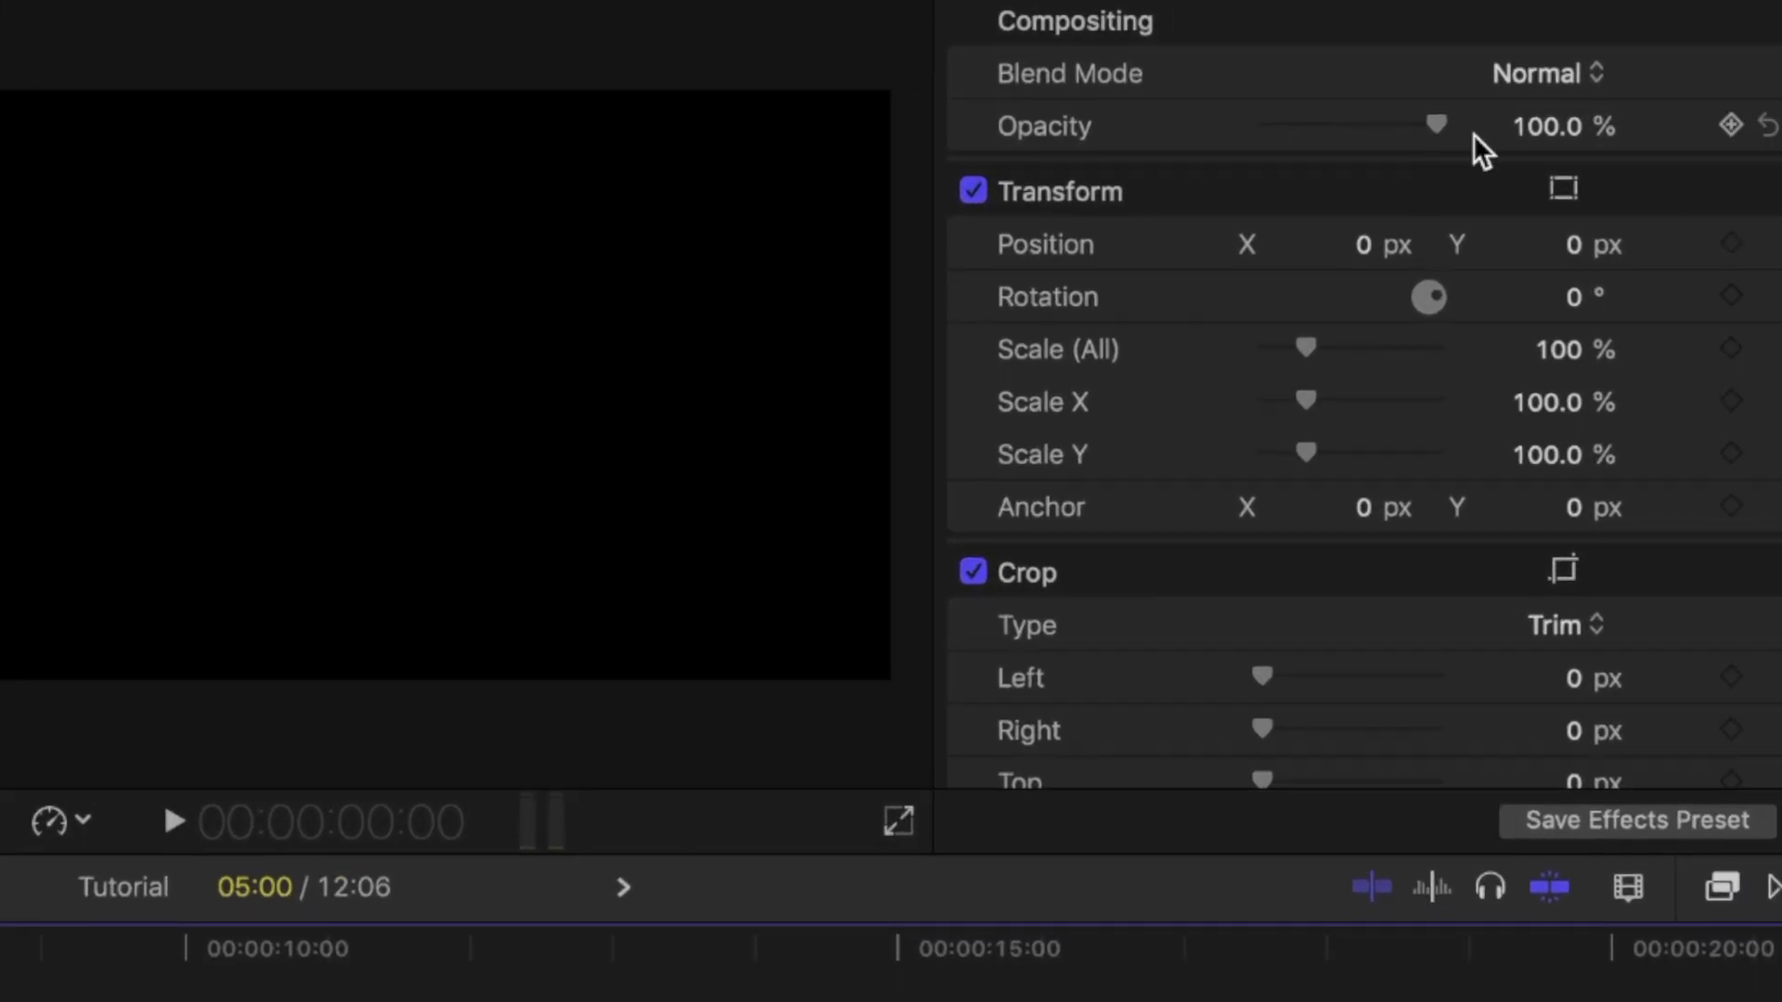
# - Enter 50 in C0044's Opacity field in the Video Inspector
pyautogui.click(1545, 131)
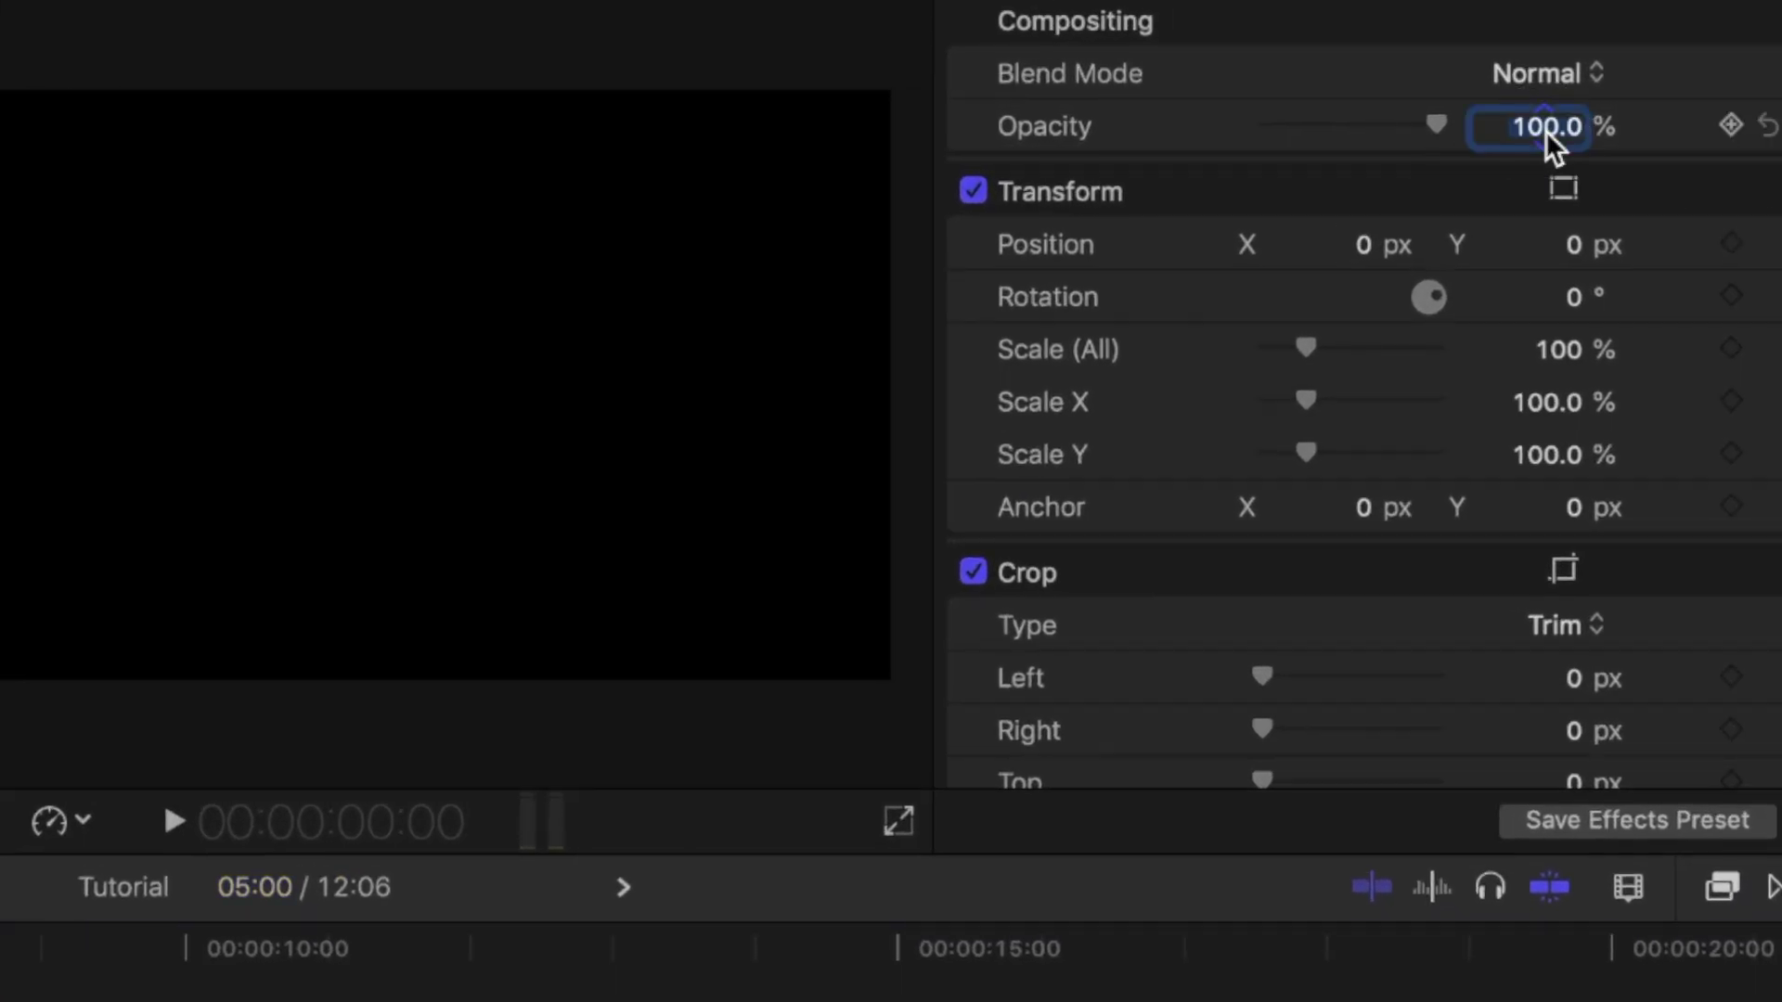
pyautogui.write('50')
pyautogui.press('Return')
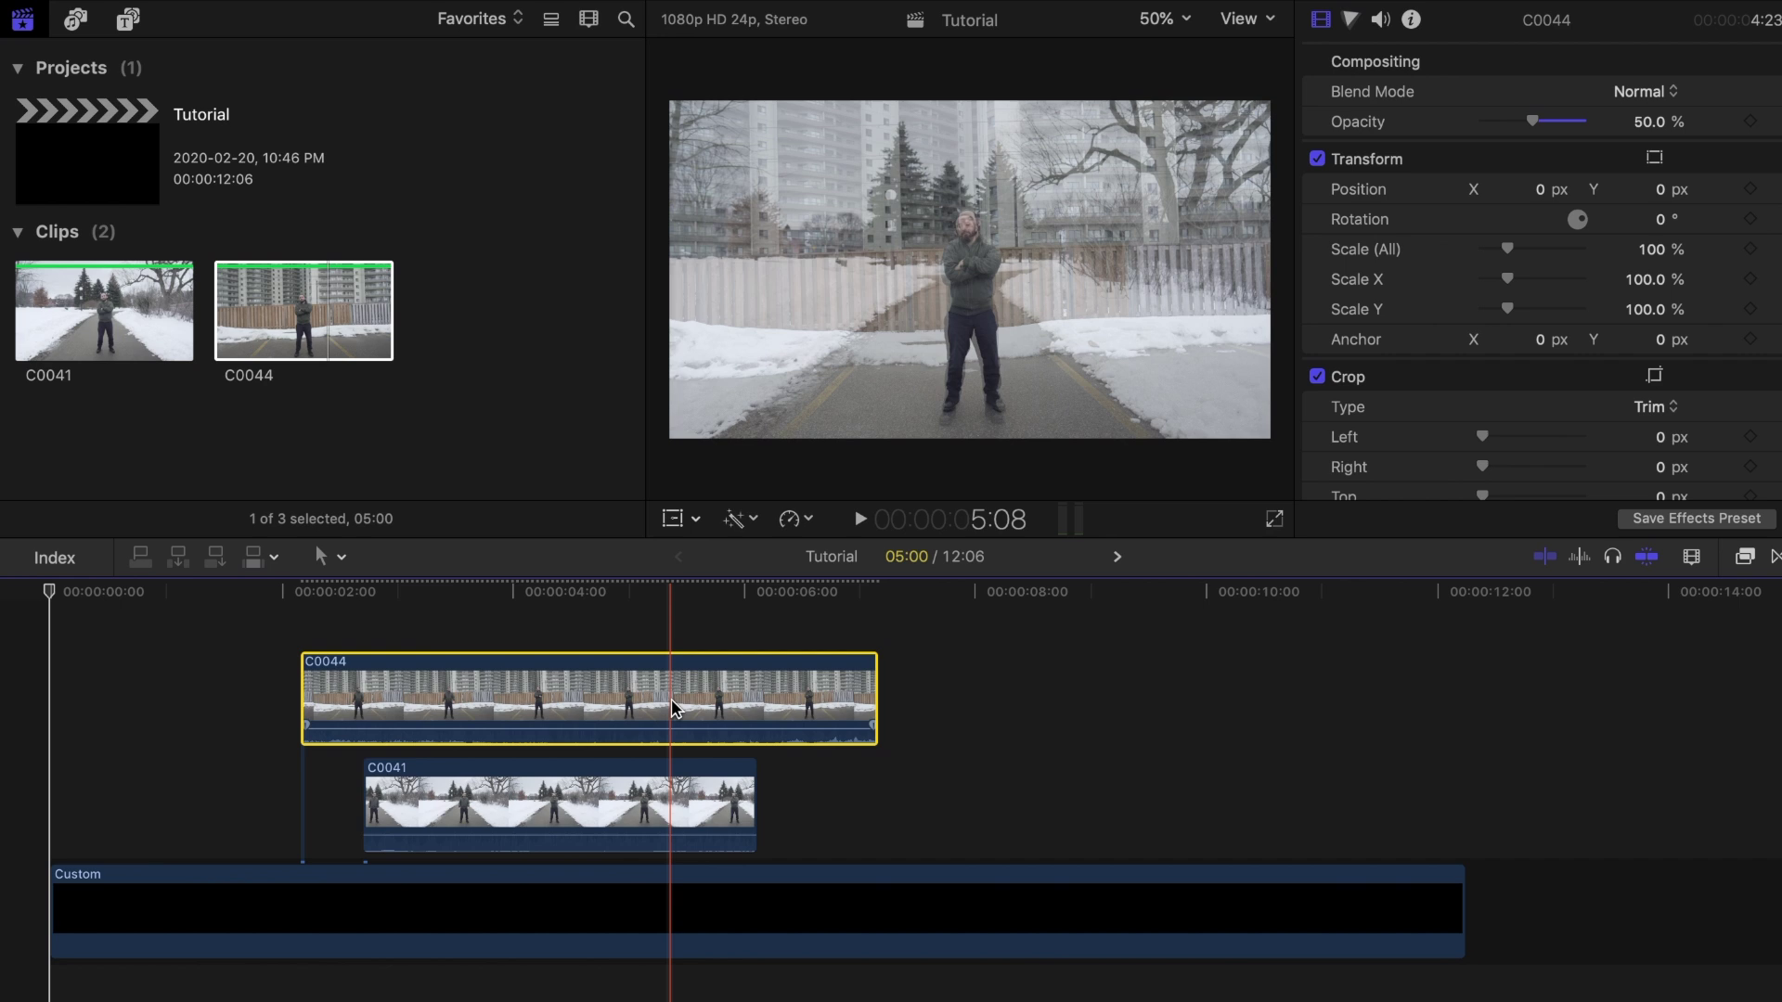
# - Scale C0044 to 111.53% to align the shots, return it to 100% opacity, and trim C0041 to match
pyautogui.click(671, 517)
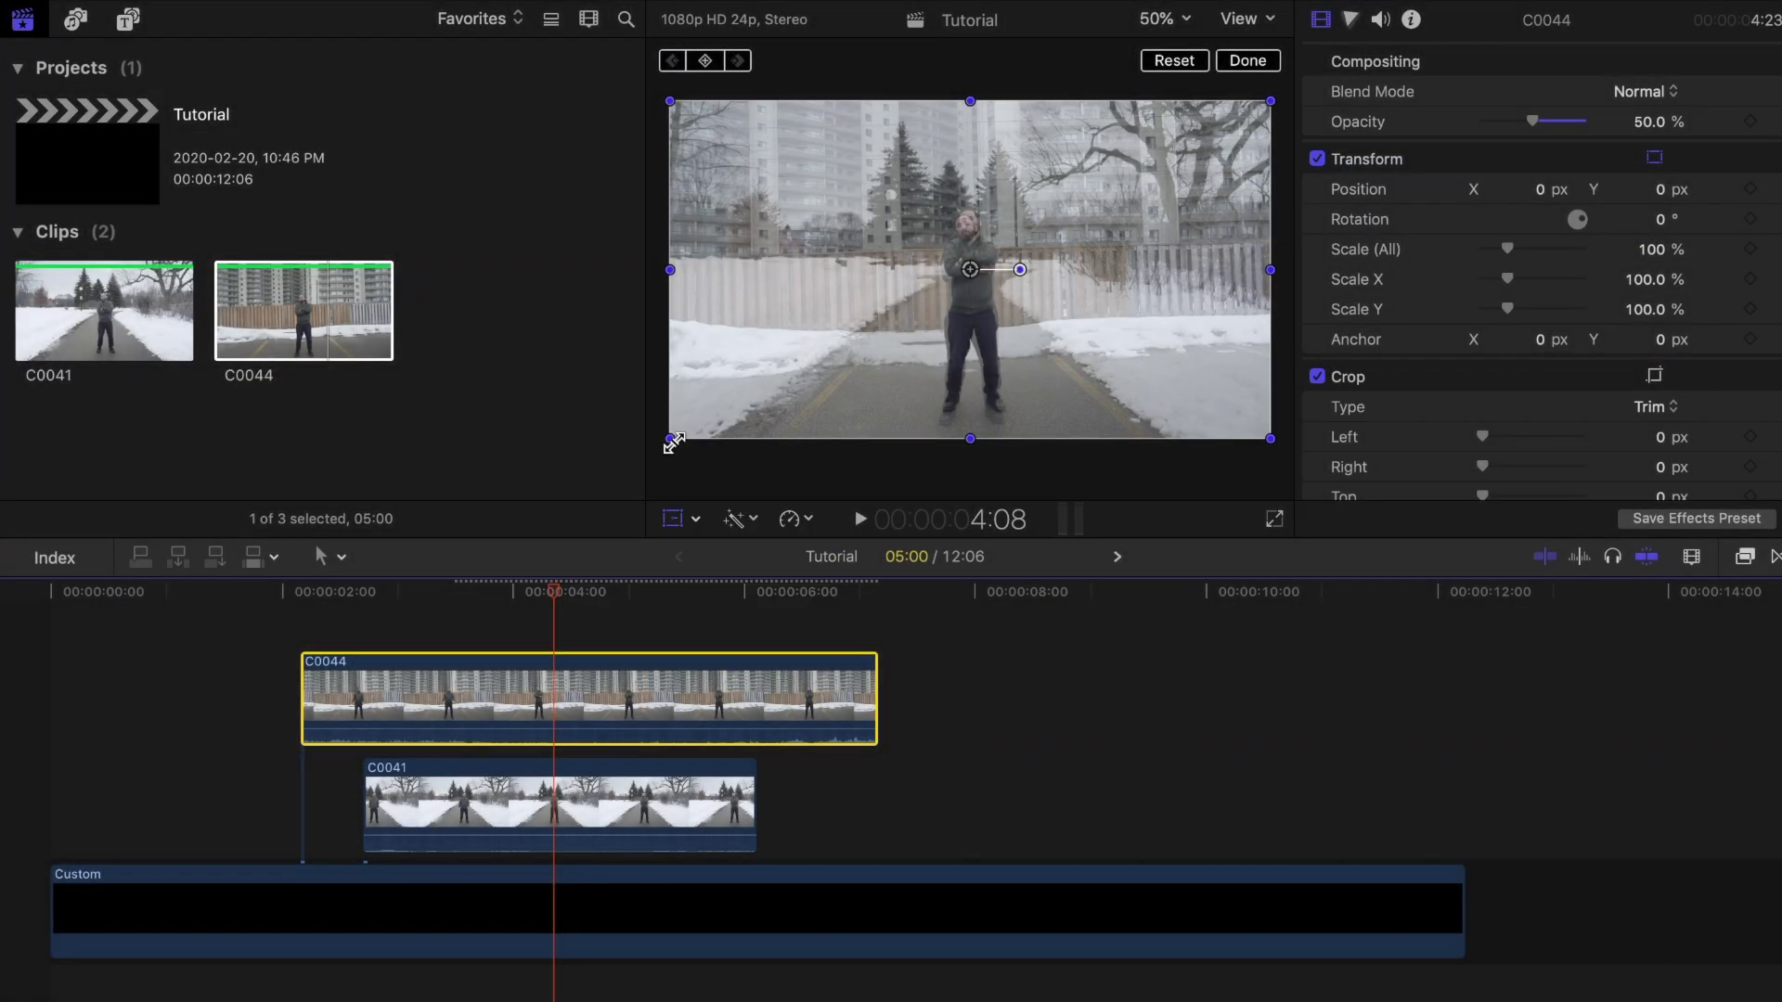
pyautogui.moveTo(667, 439); pyautogui.dragTo(654, 460)
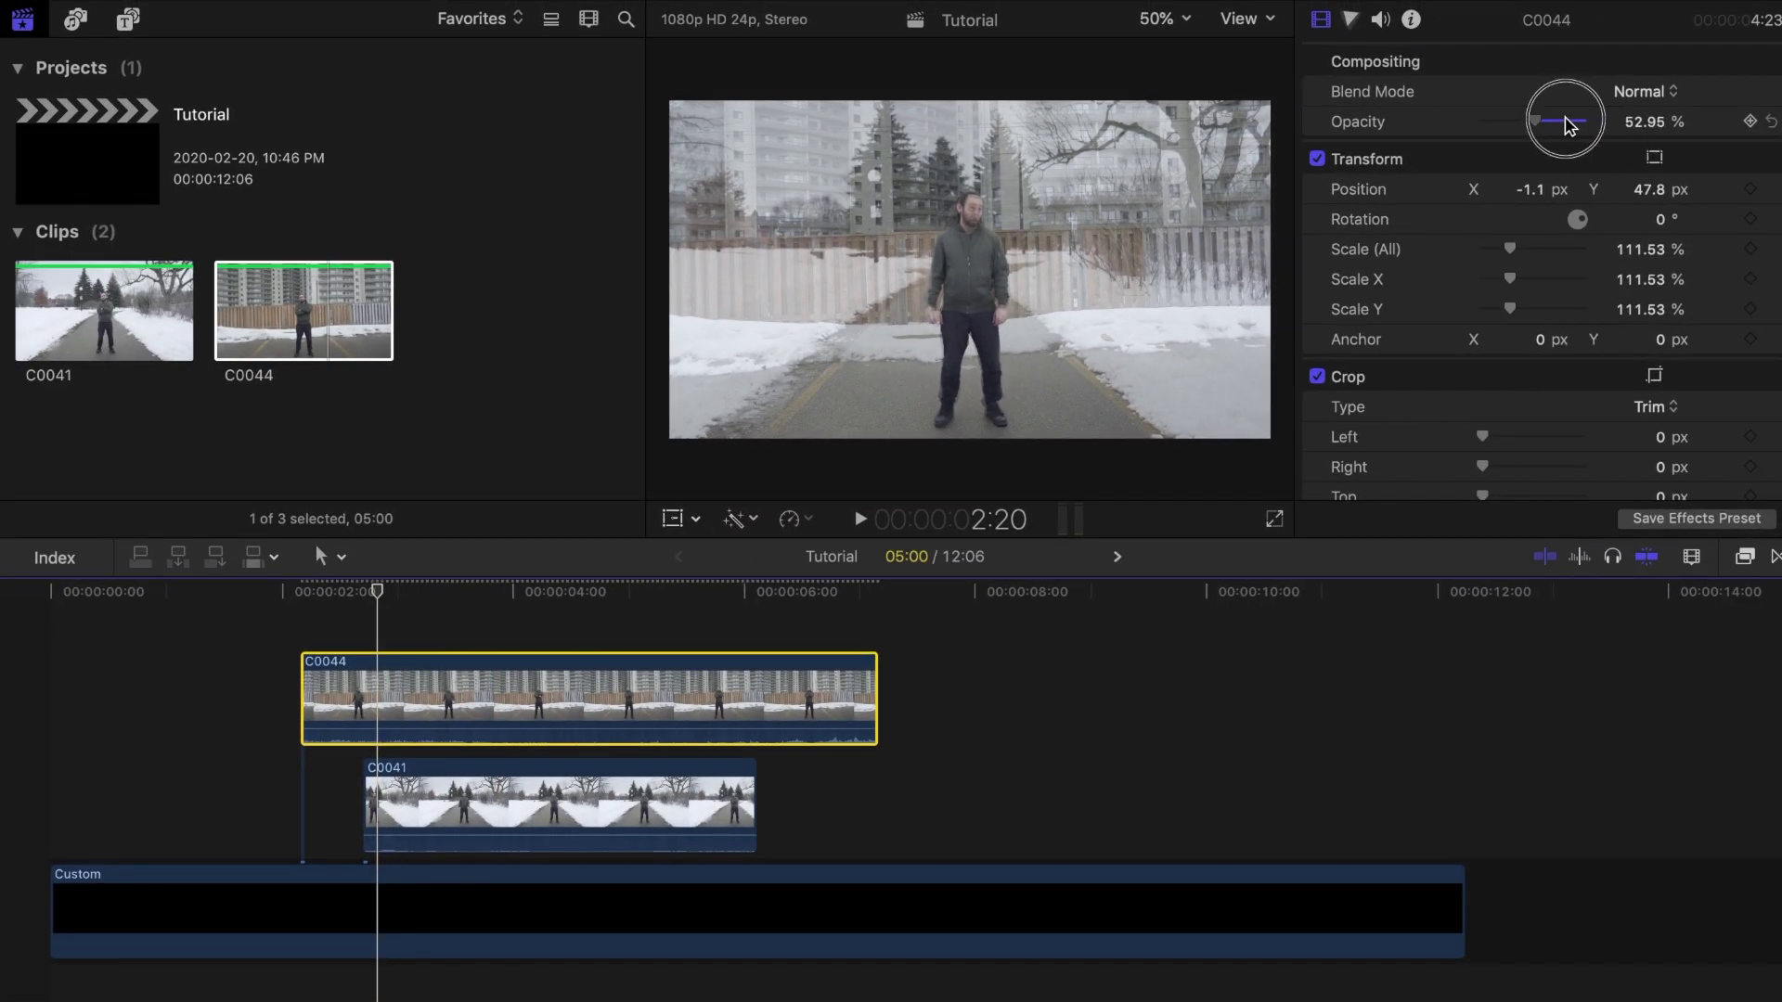
pyautogui.moveTo(1564, 124); pyautogui.dragTo(1630, 131)
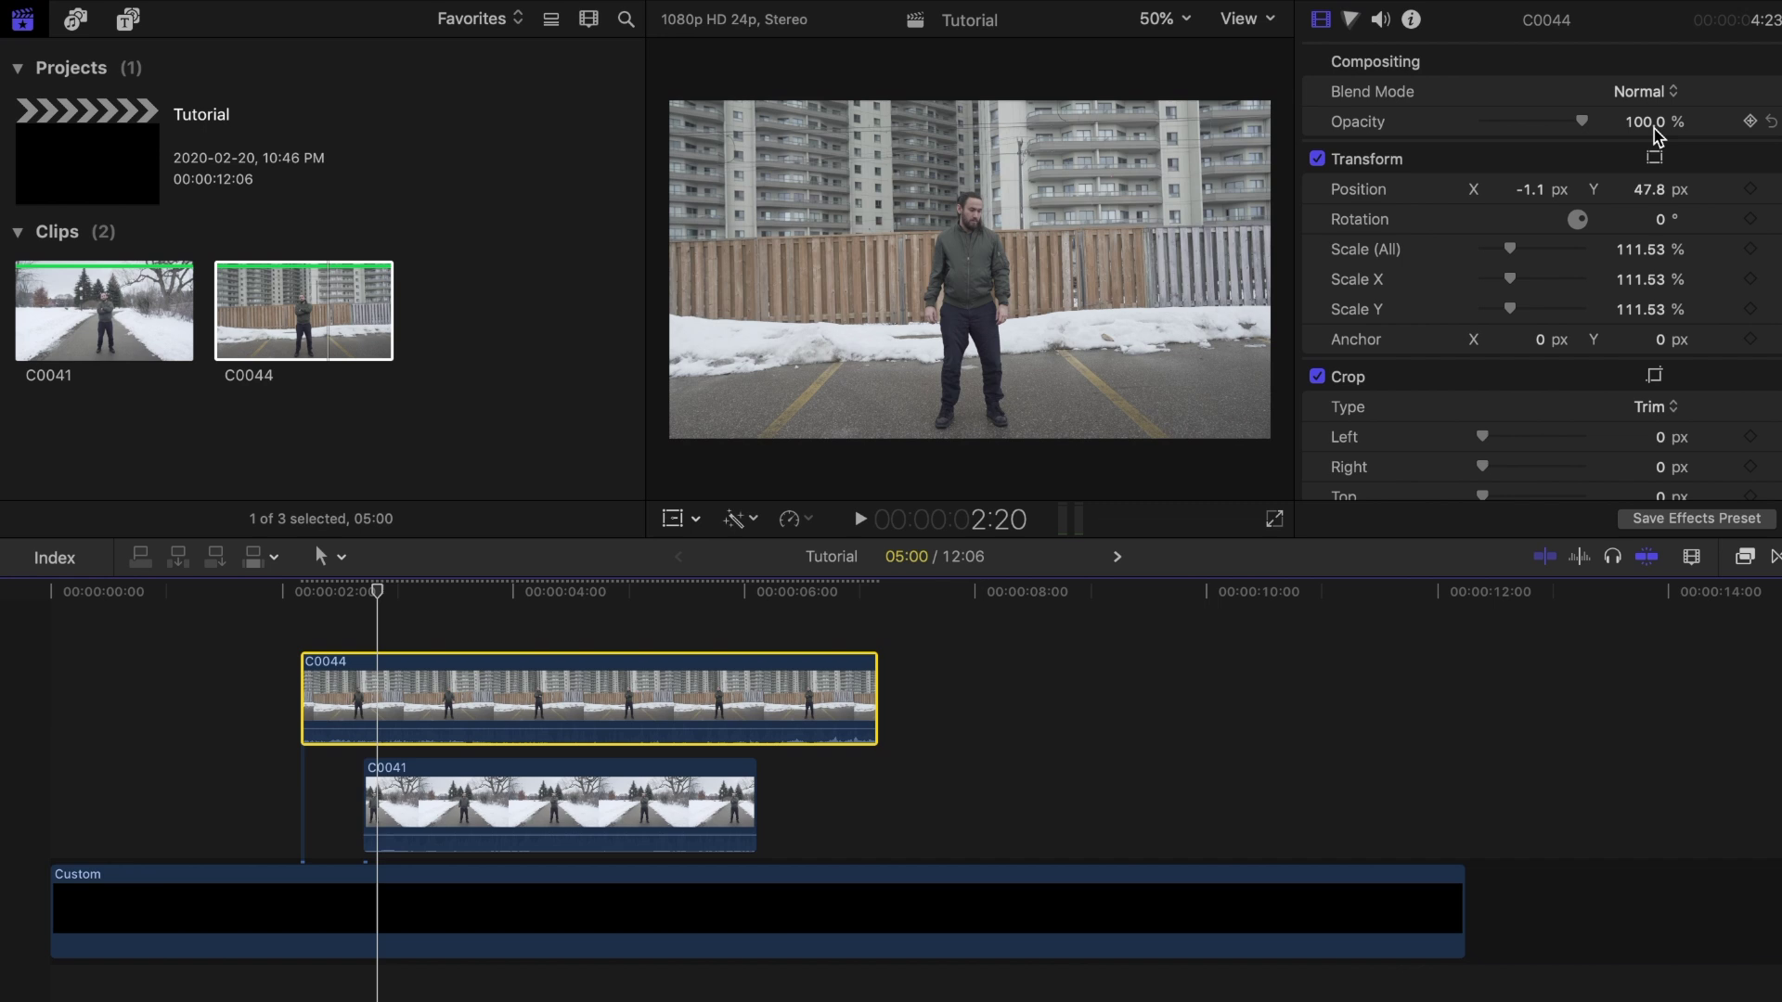
pyautogui.moveTo(366, 803); pyautogui.dragTo(302, 798)
pyautogui.moveTo(755, 803); pyautogui.dragTo(877, 816)
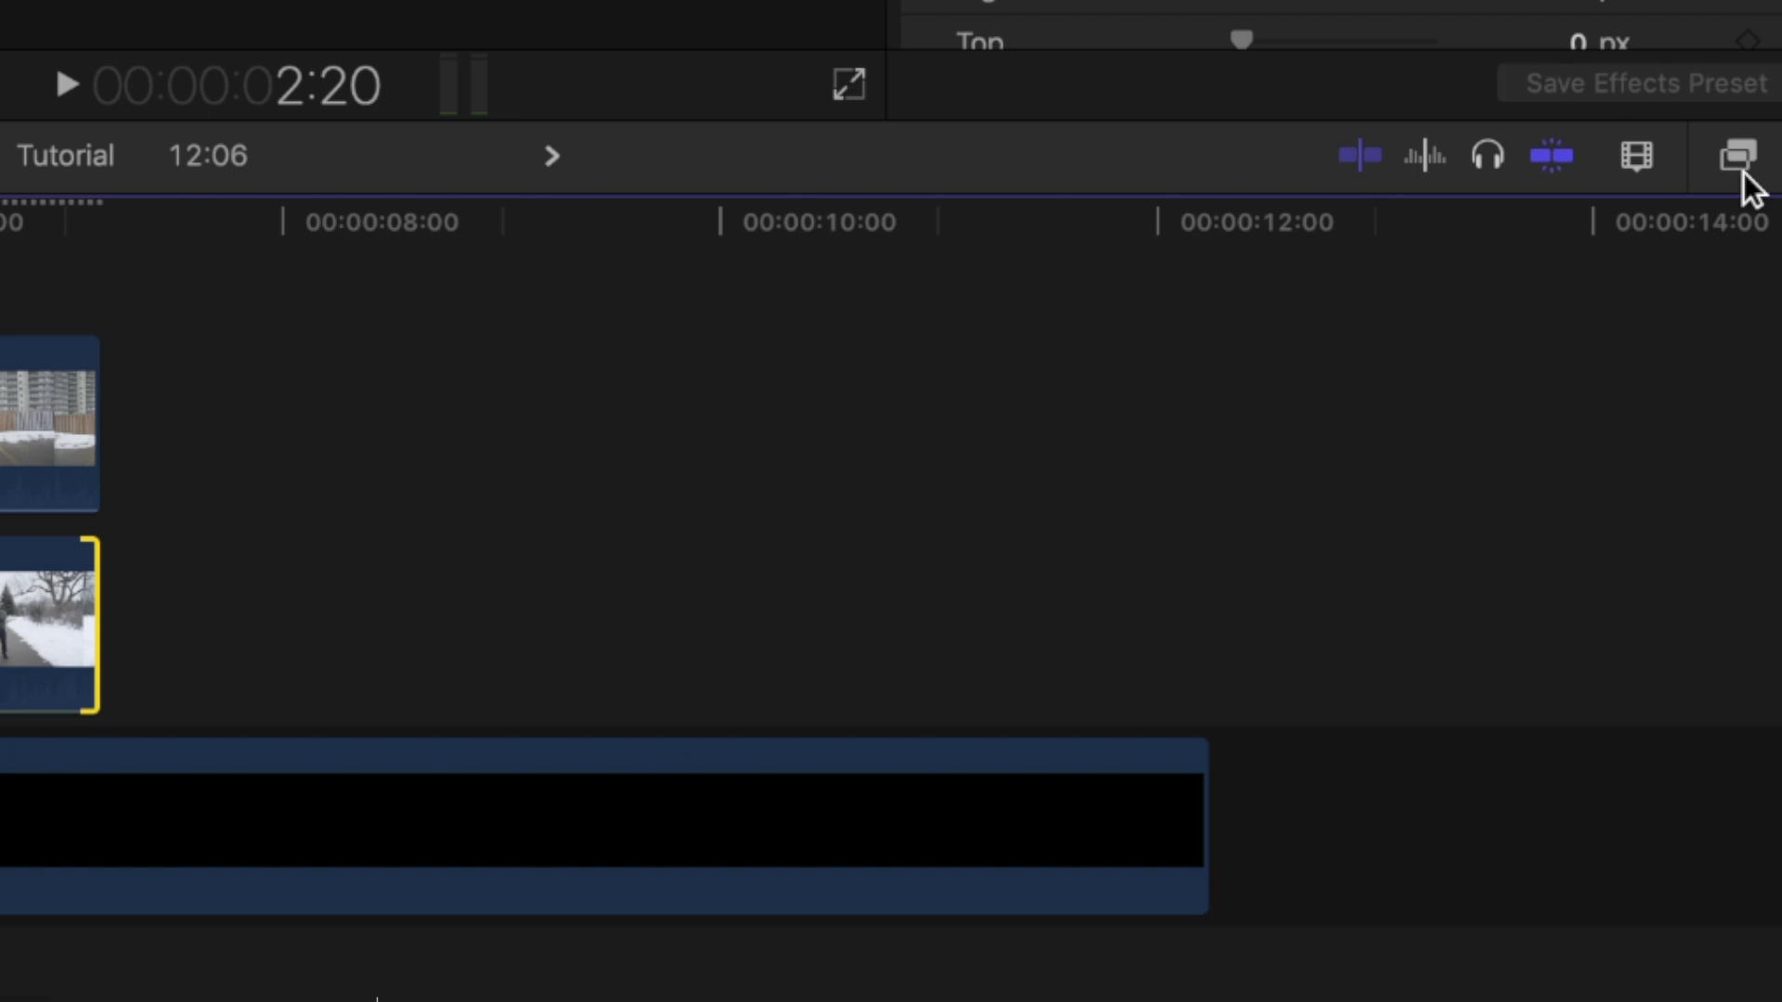
# - Apply the Graduated Mask effect to clip C0044
pyautogui.click(1745, 549)
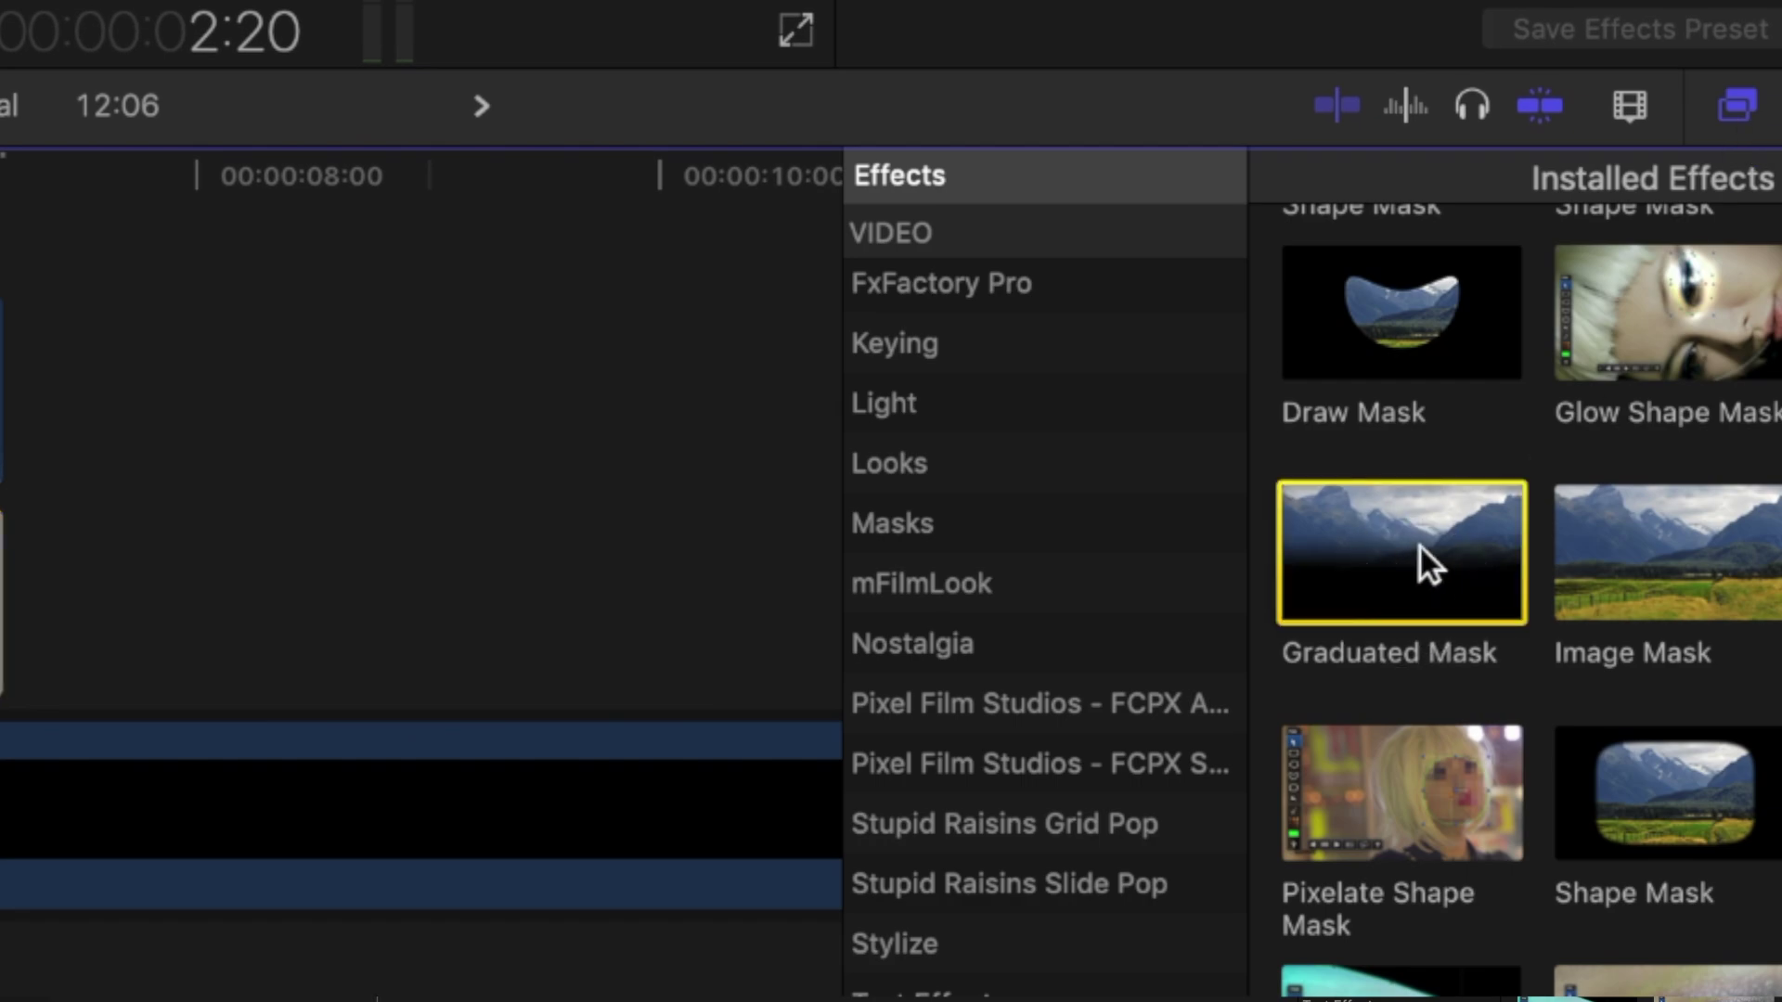
pyautogui.moveTo(1429, 562); pyautogui.dragTo(612, 686)
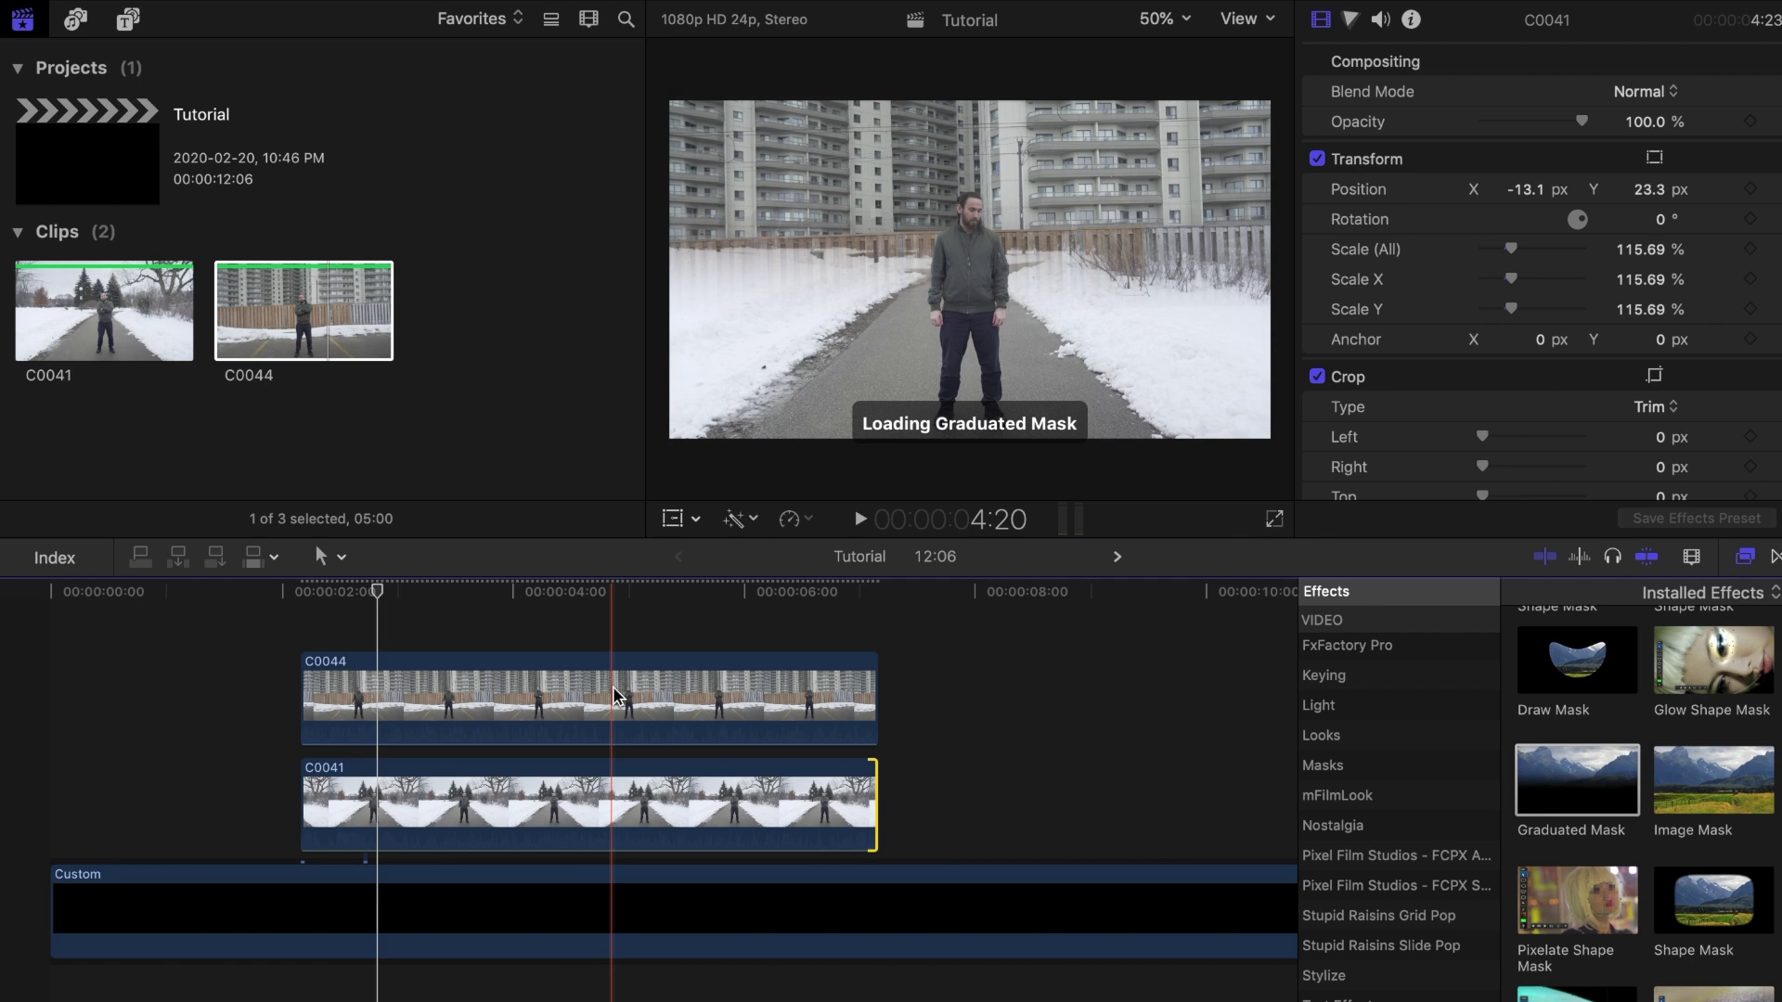
pyautogui.click(612, 686)
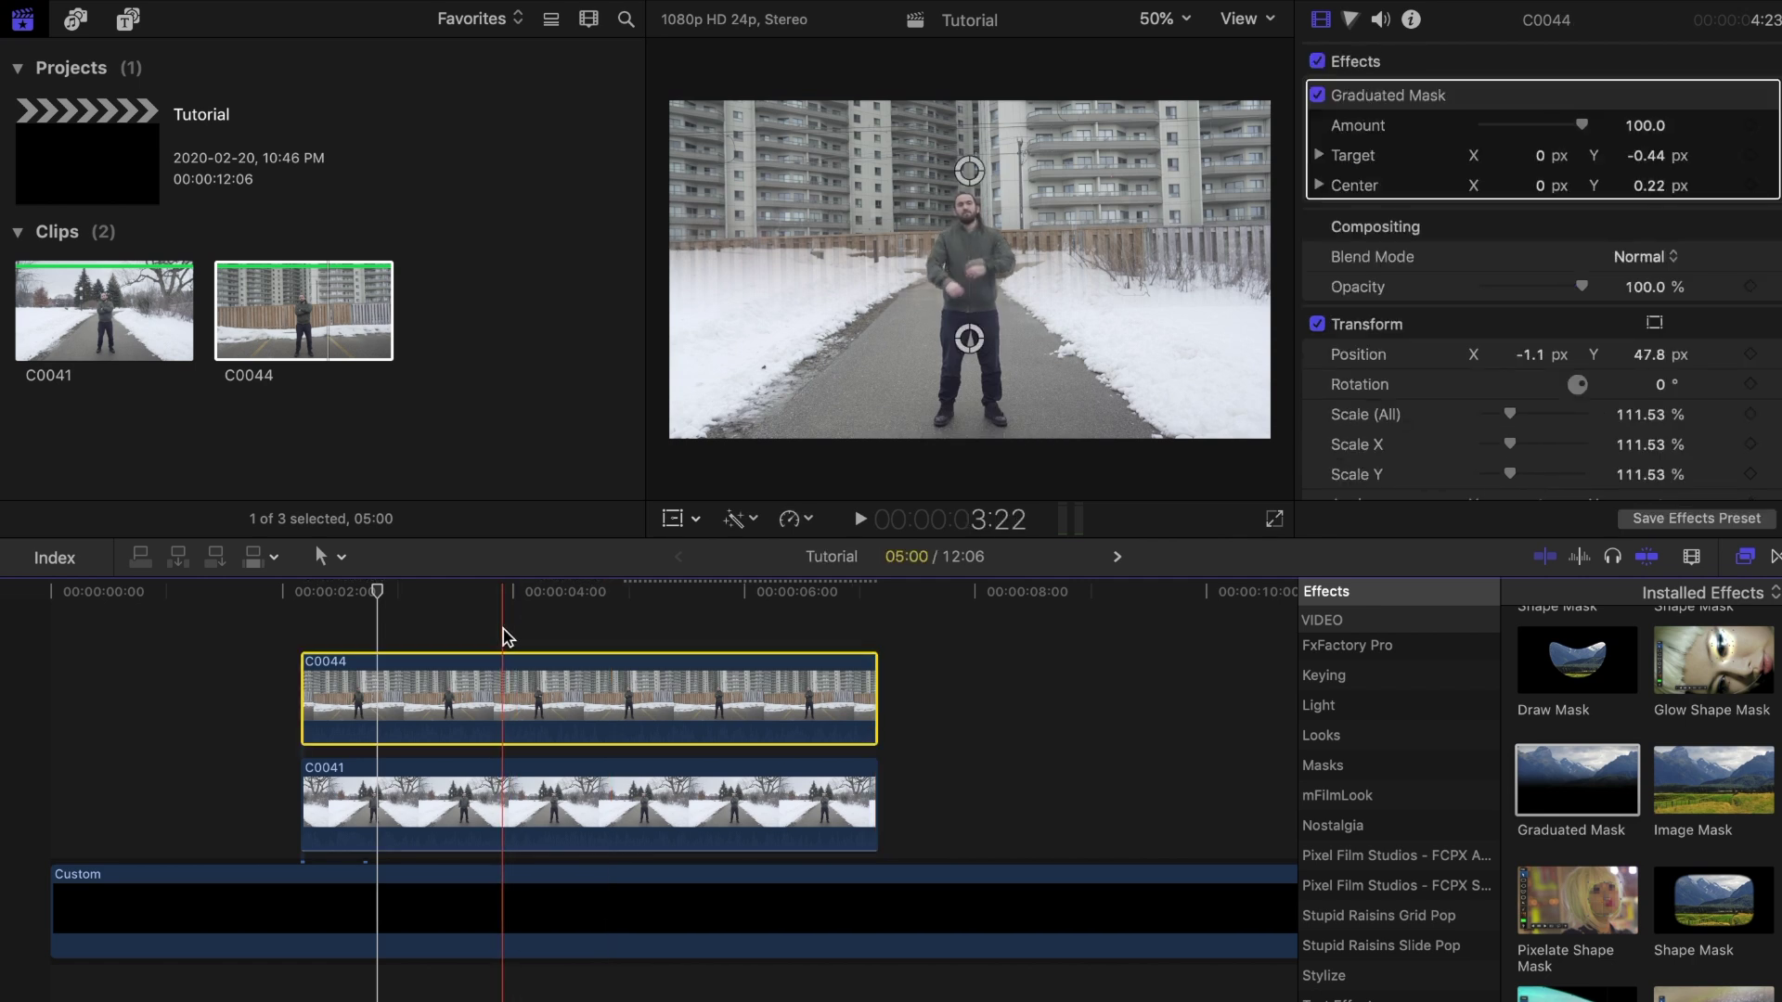
# - Keyframe the mask's Center Y at the wipe start, moving it to reveal the park shot, then advance to 4:15
pyautogui.click(517, 639)
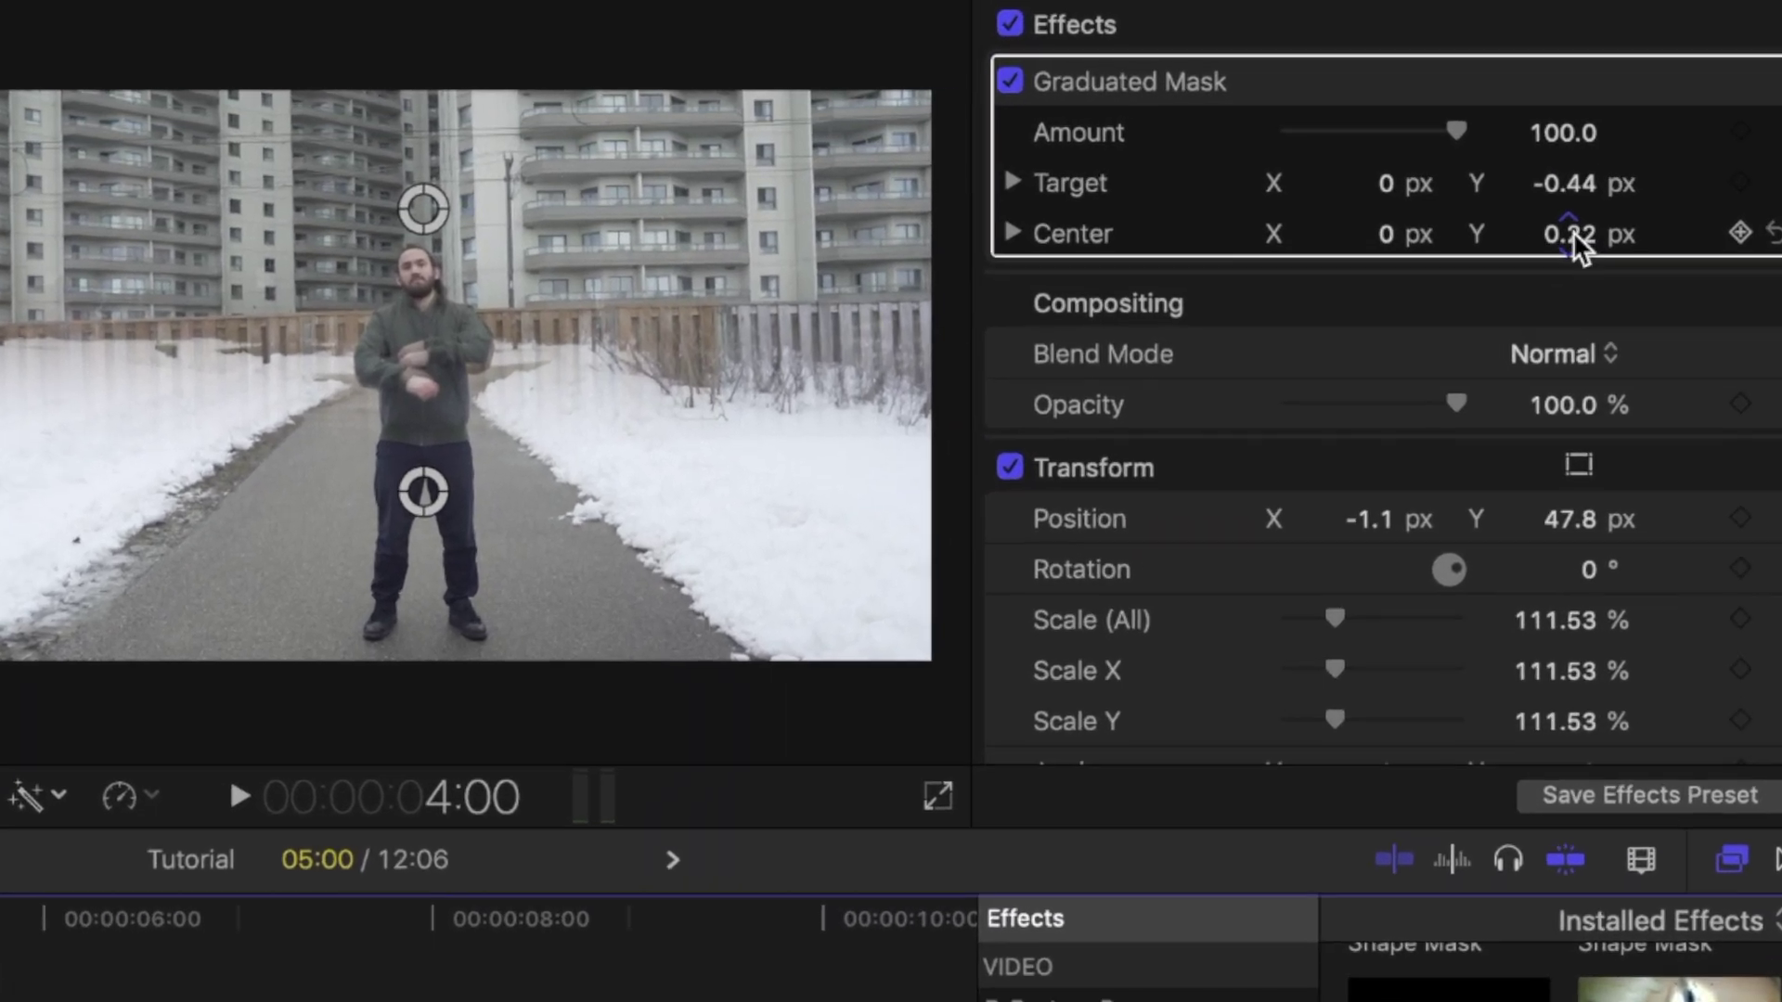
pyautogui.moveTo(1649, 186); pyautogui.dragTo(1649, 184)
pyautogui.moveTo(1562, 238); pyautogui.dragTo(1562, 230)
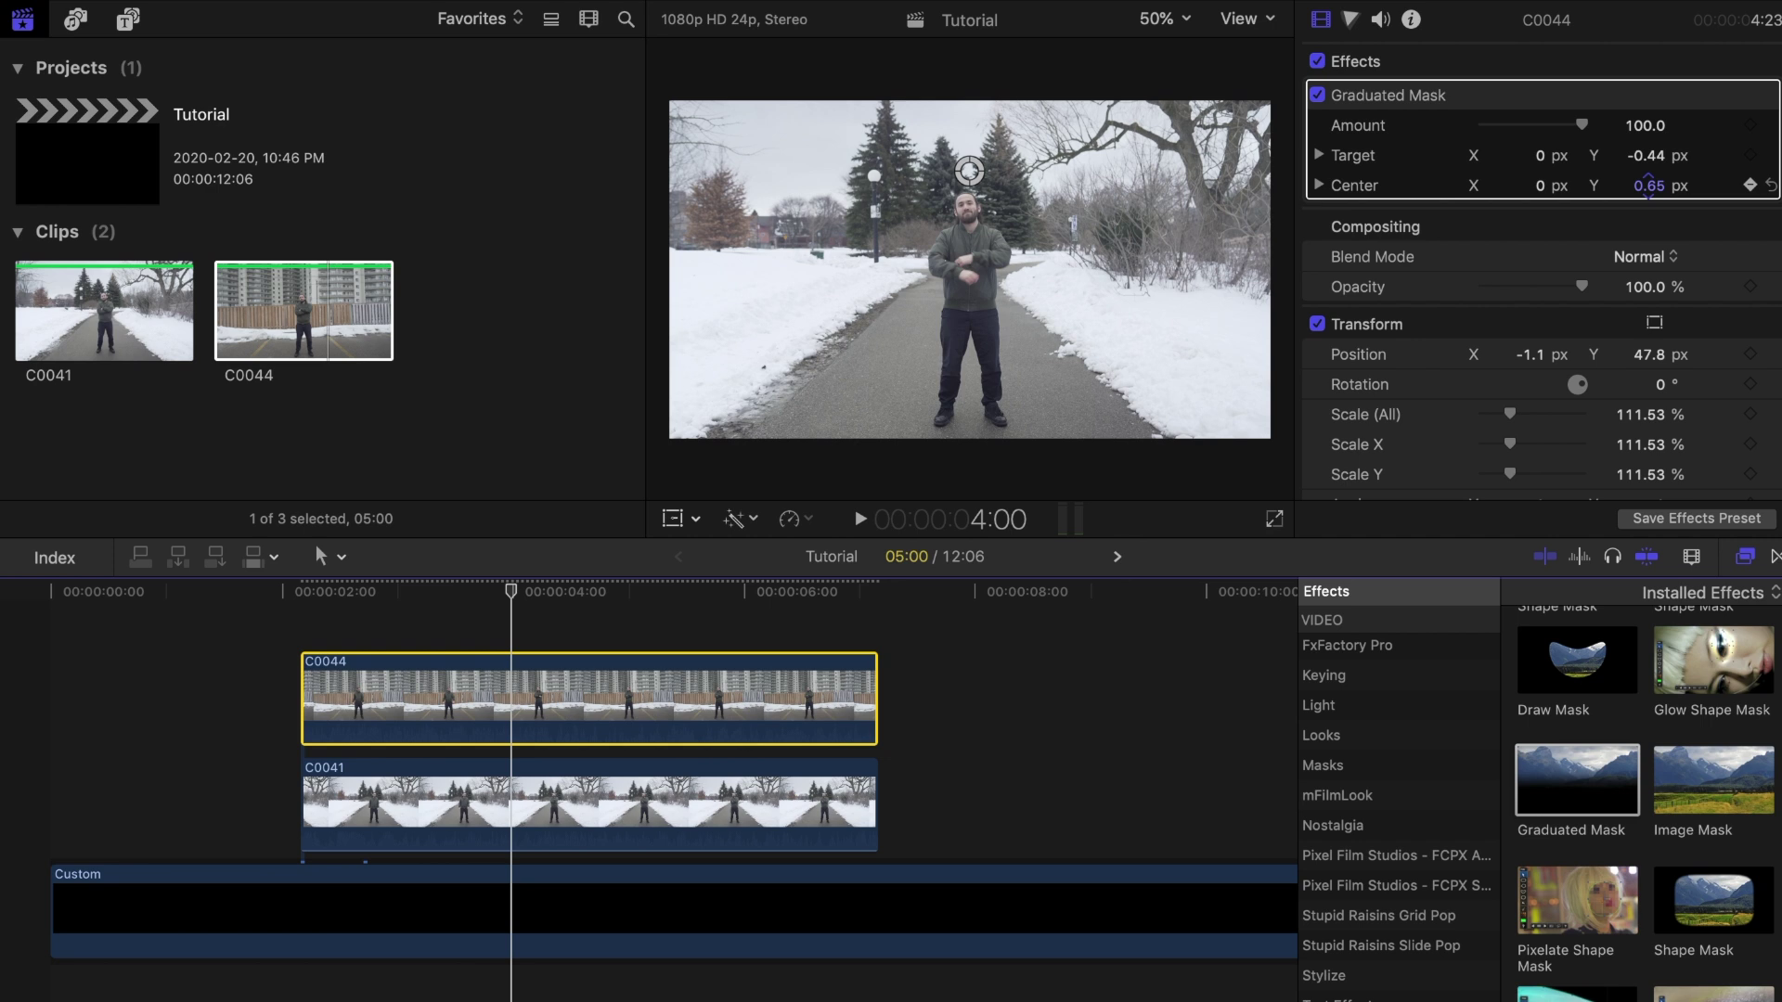
pyautogui.moveTo(969, 171); pyautogui.dragTo(969, 379)
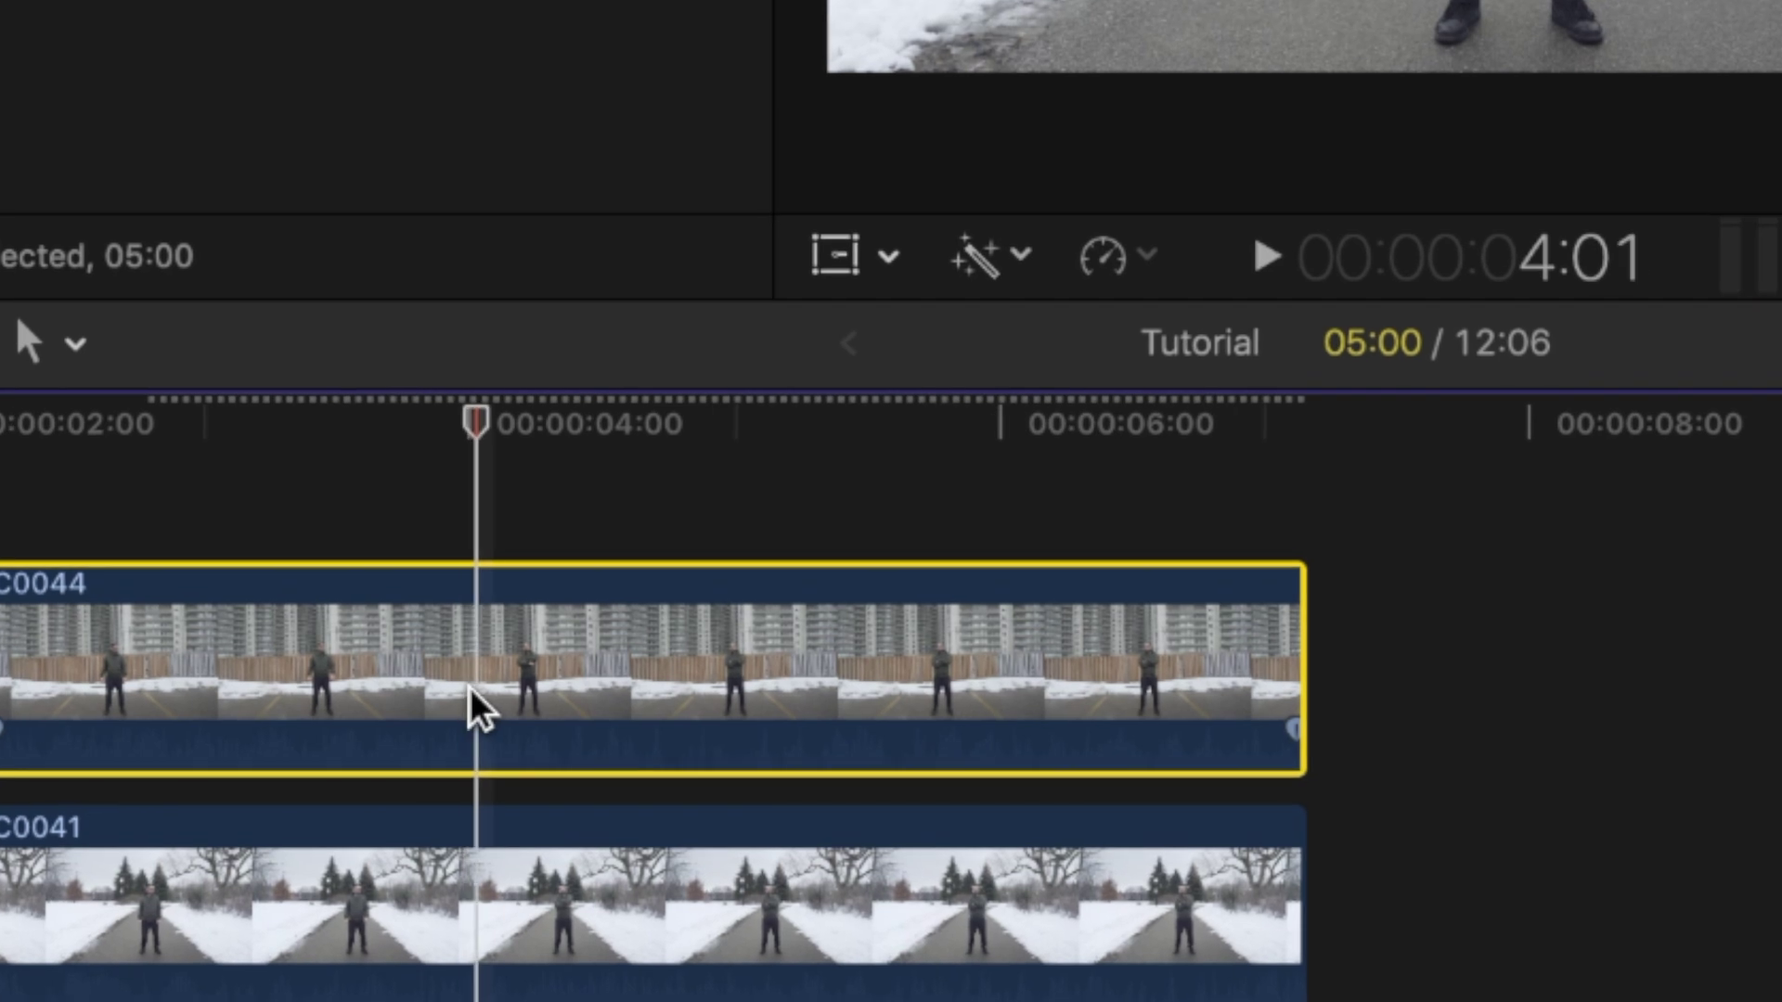
pyautogui.press('Right')
pyautogui.press('Right')
pyautogui.press('Right')
pyautogui.press('Right')
pyautogui.press('Right')
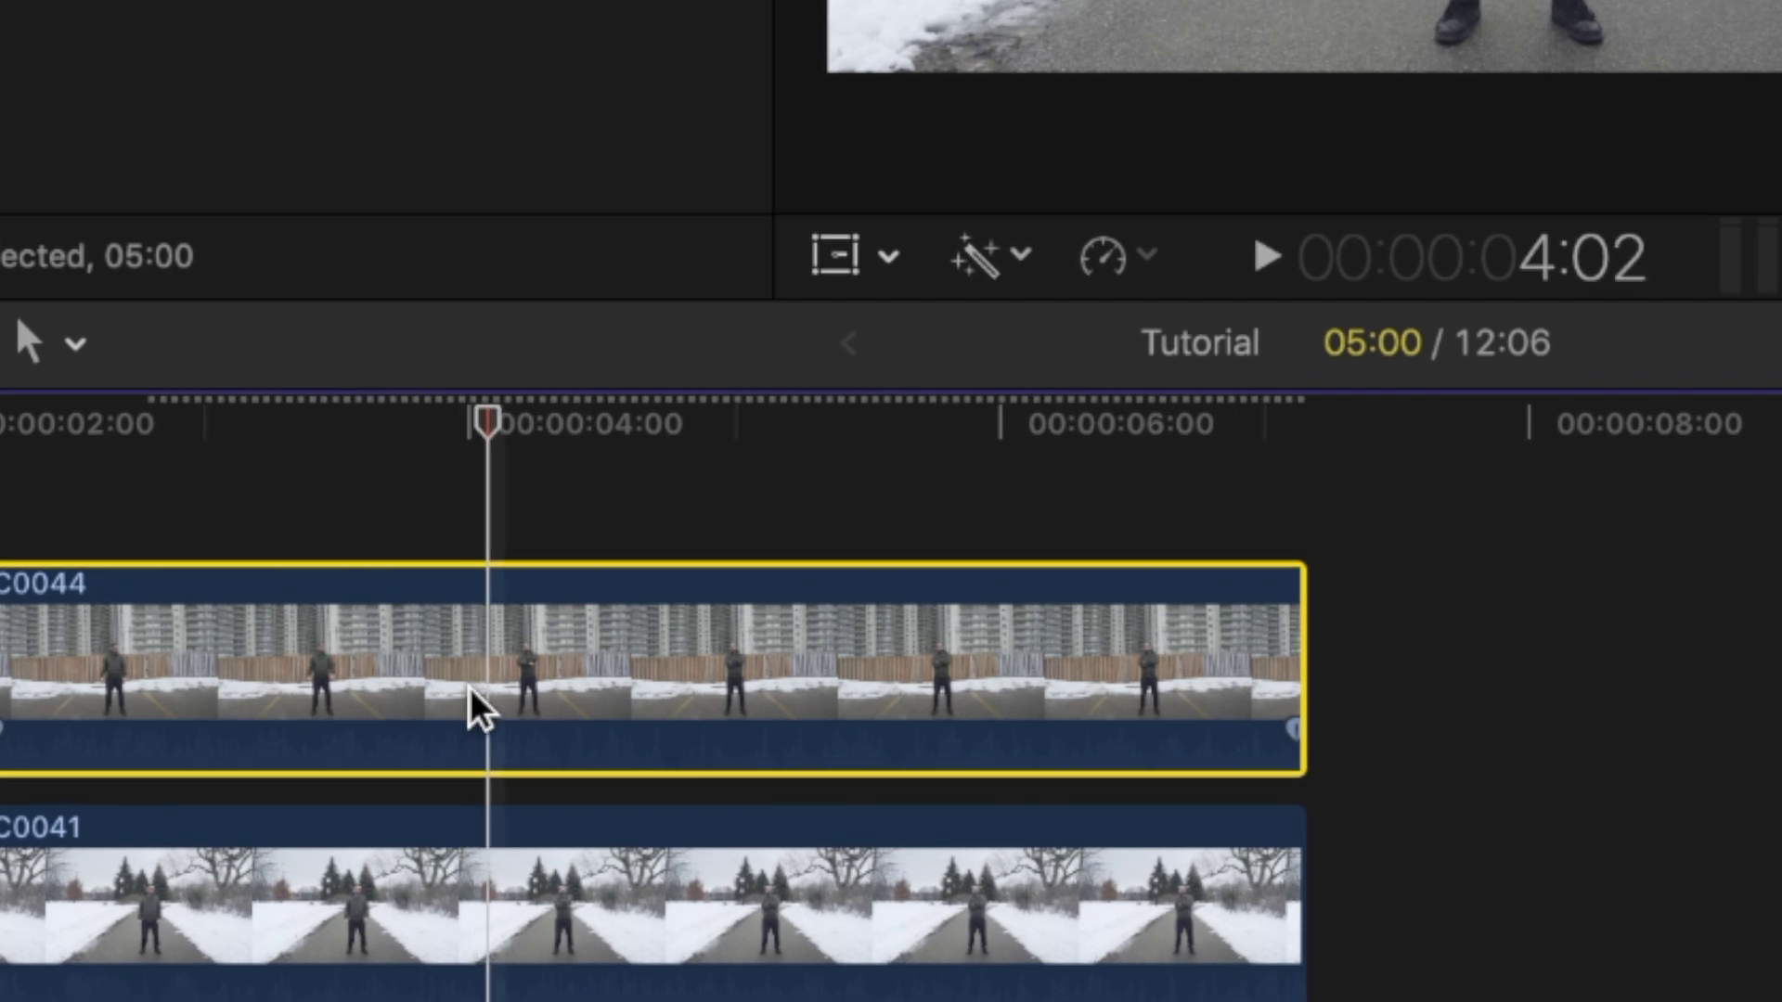
pyautogui.press('Right')
pyautogui.press('Right')
pyautogui.press('Right')
pyautogui.press('Right')
pyautogui.press('Right')
pyautogui.press('Right')
pyautogui.press('Right')
pyautogui.press('Right')
pyautogui.press('Right')
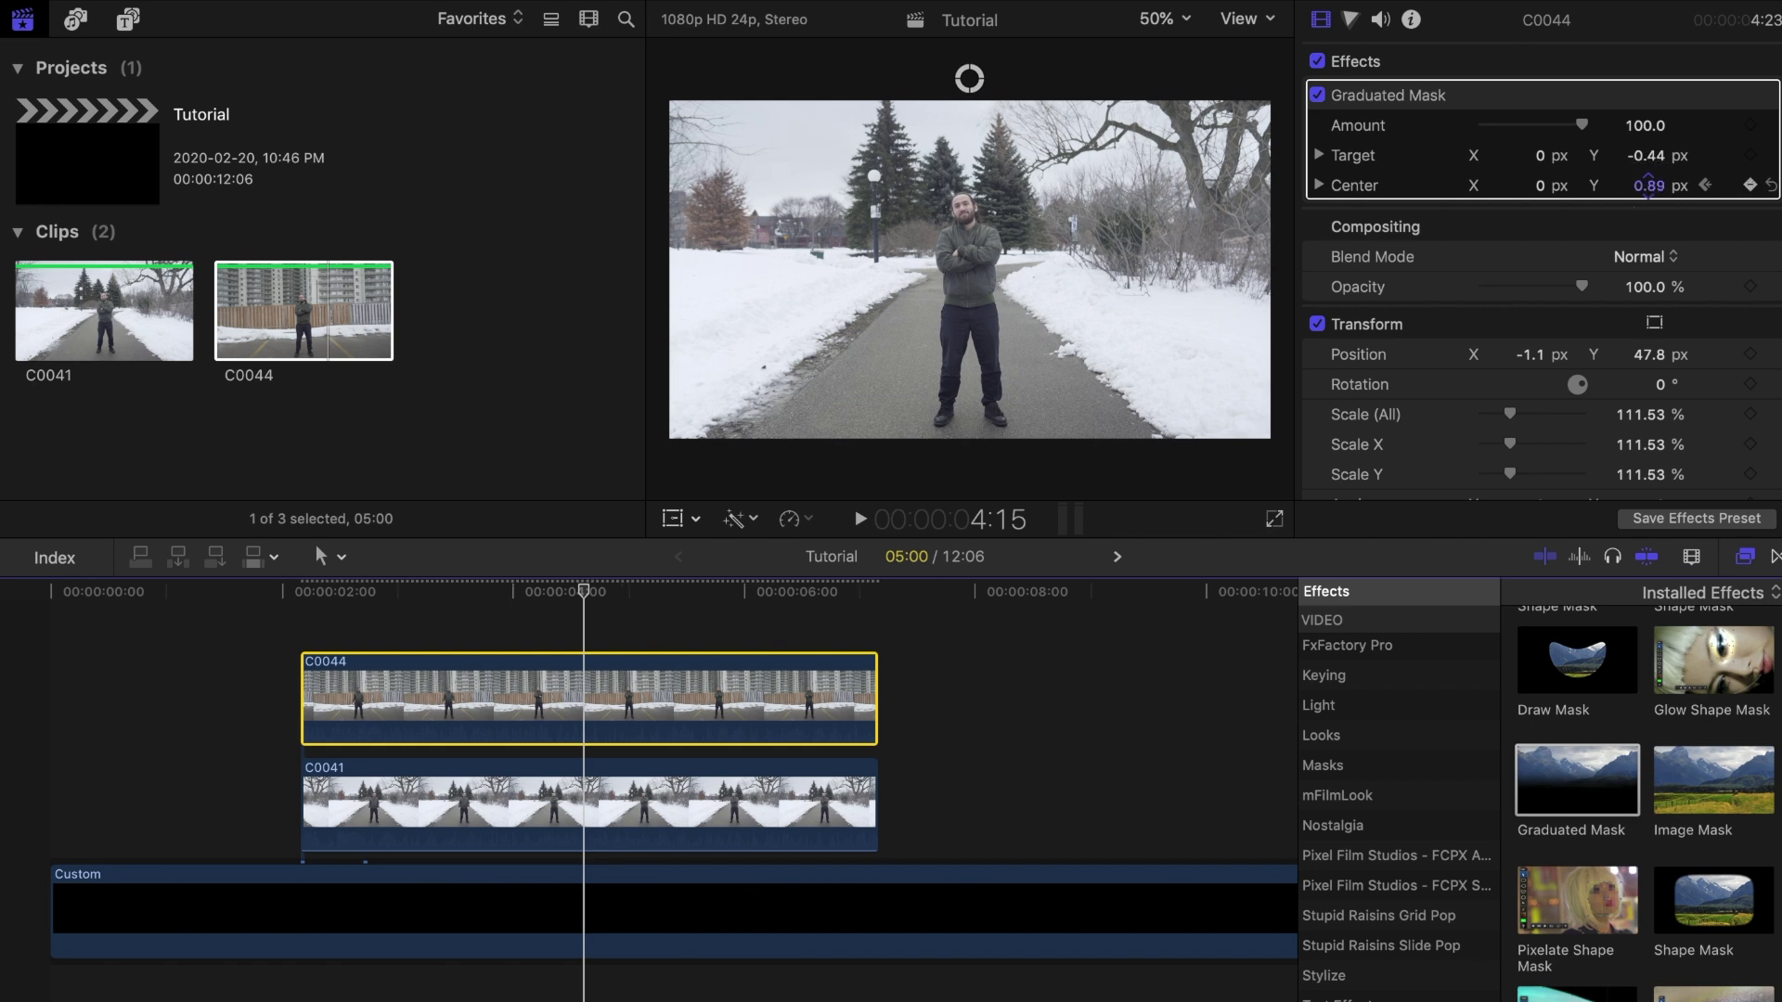
# - Drag the mask centre down to Center Y -0.43 in the viewer at 4:15
pyautogui.moveTo(969, 78); pyautogui.dragTo(969, 404)
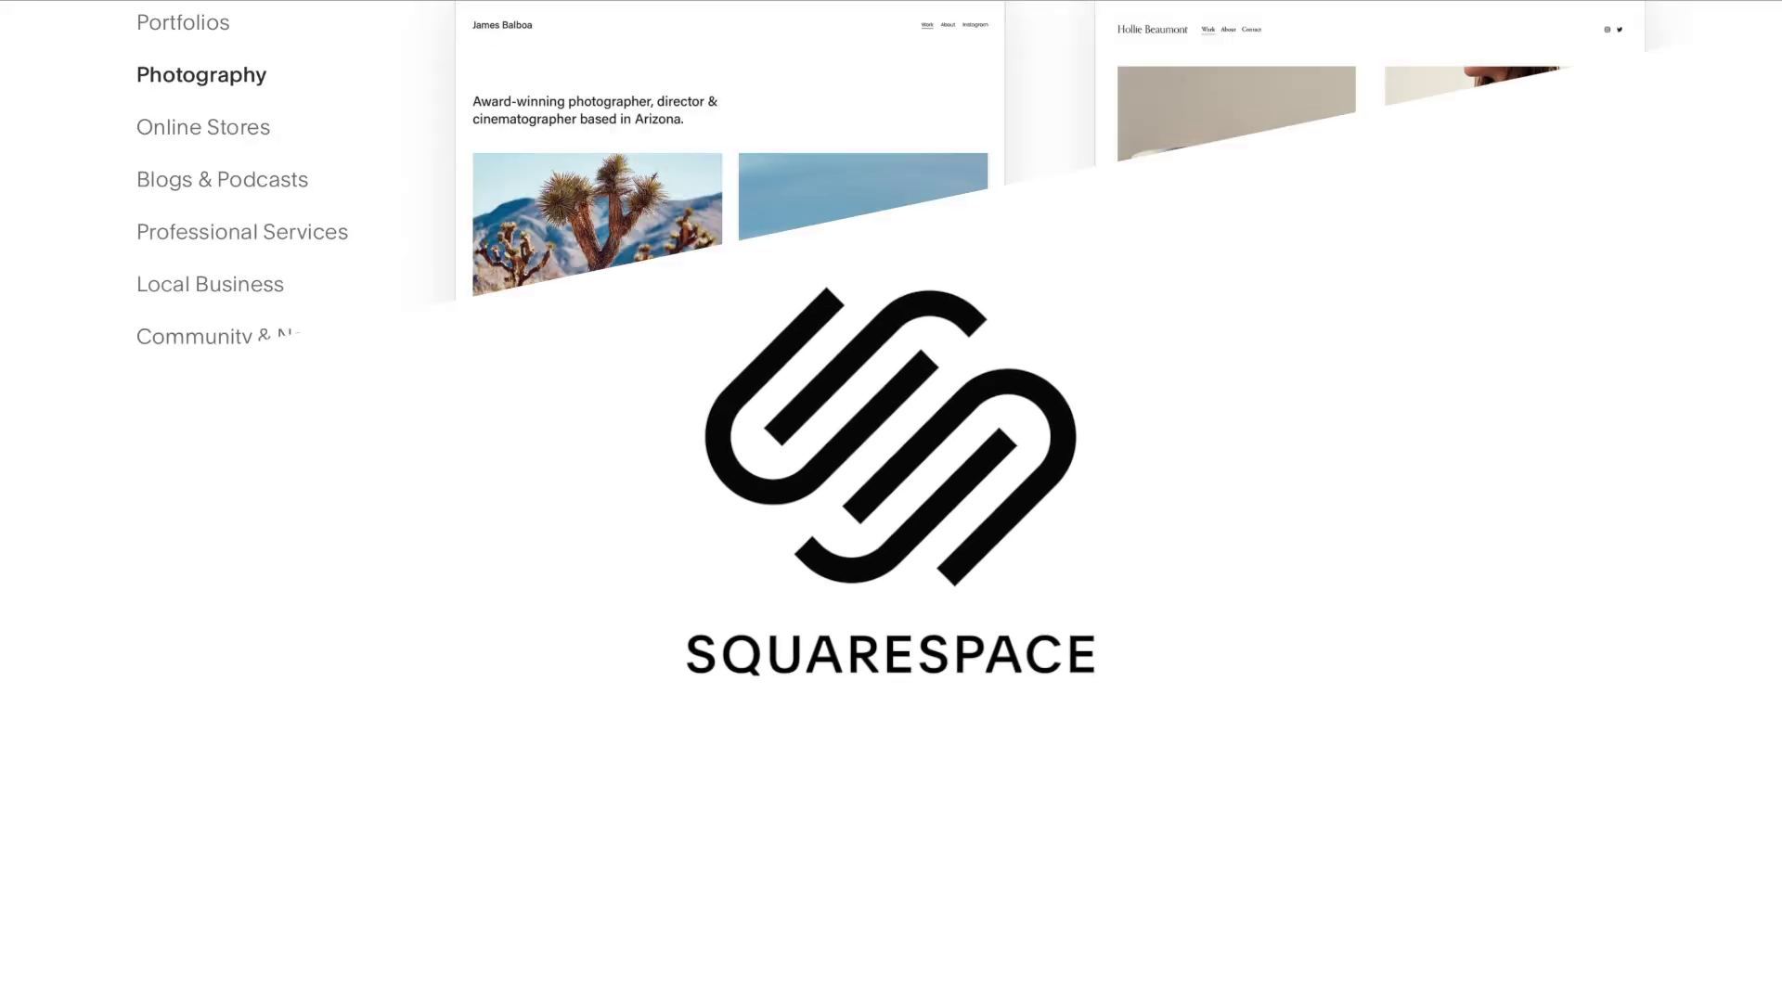
# - Scroll the template gallery and open the Minetta template preview
pyautogui.scroll(-10, 1601, 555)
pyautogui.scroll(-3, 1605, 566)
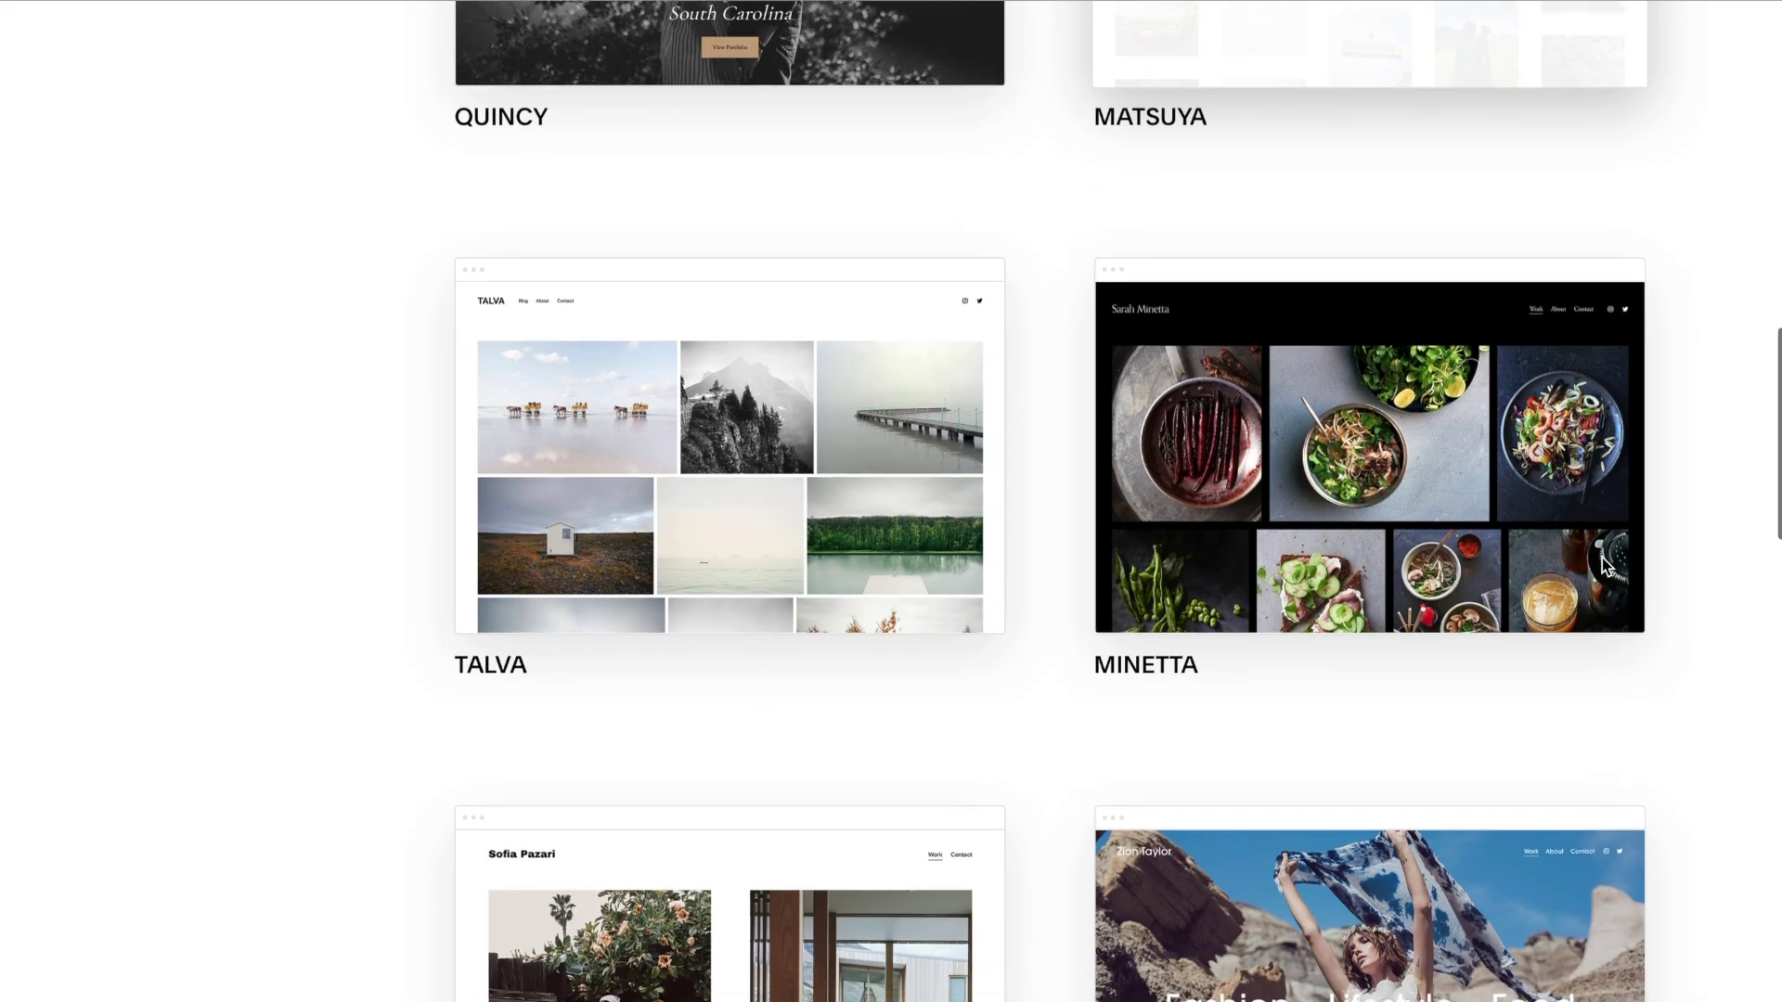
pyautogui.moveTo(1433, 352)
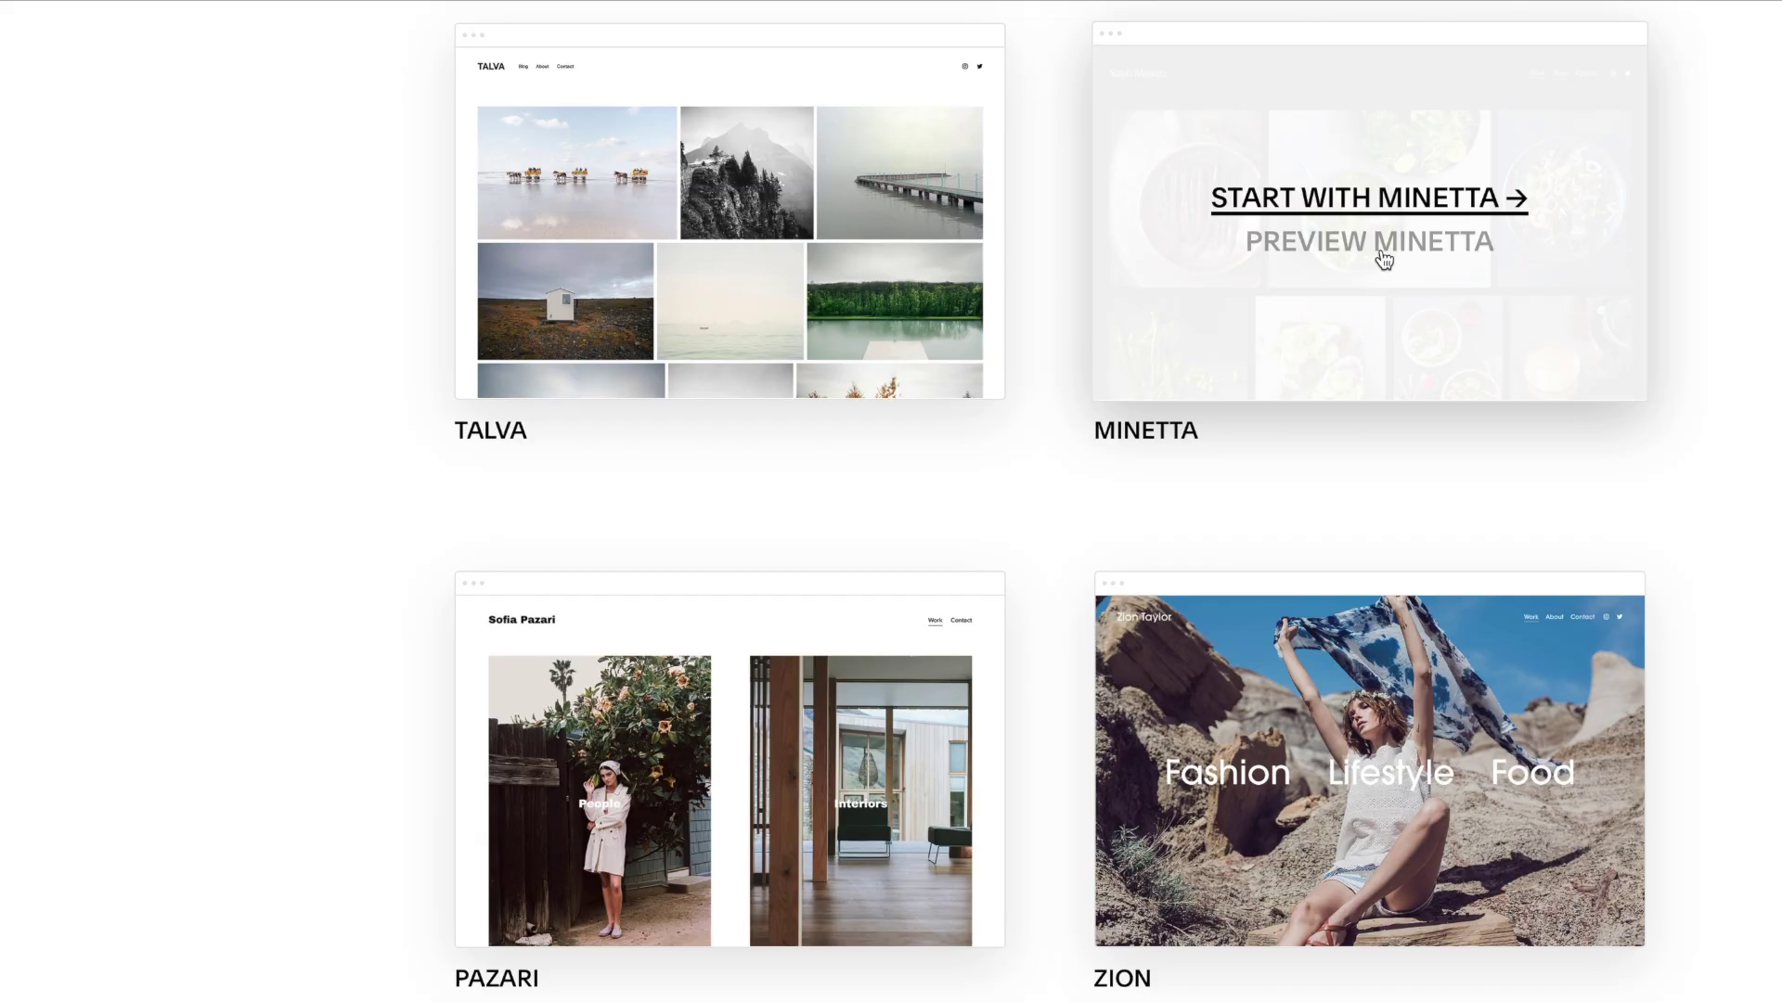
pyautogui.click(1383, 243)
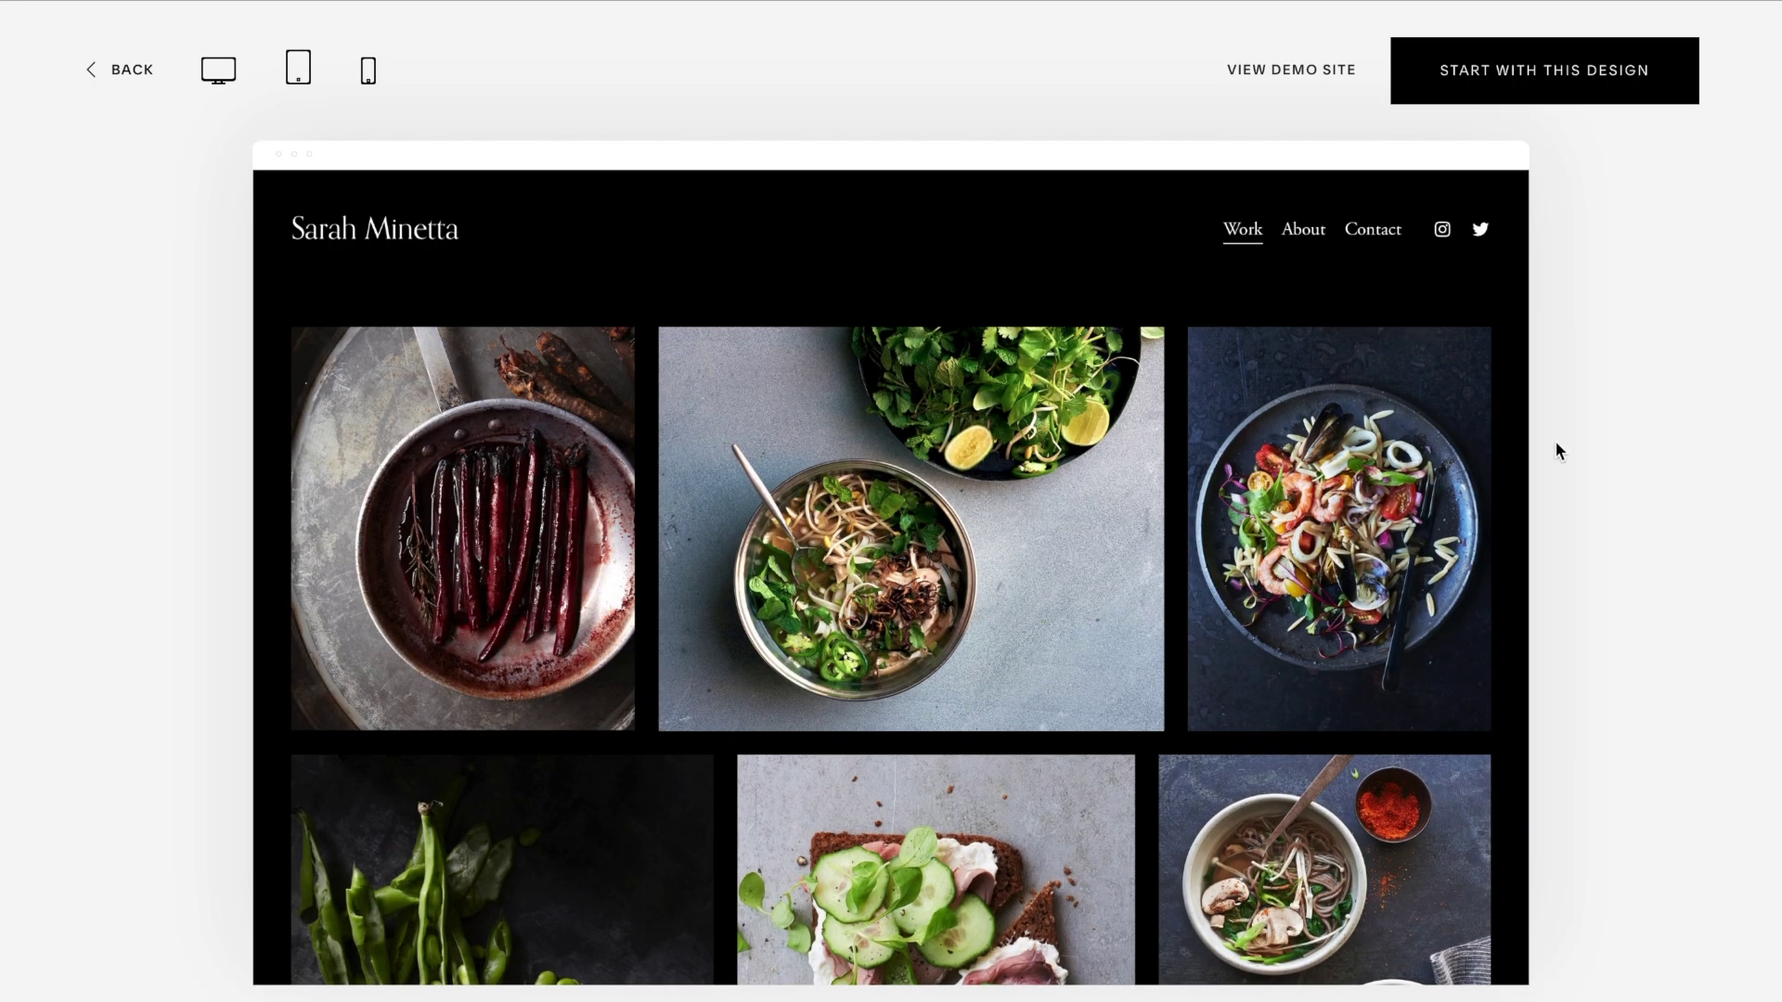
# - Browse the Minetta preview, enlarging the grapes photo
pyautogui.scroll(-10, 1304, 460)
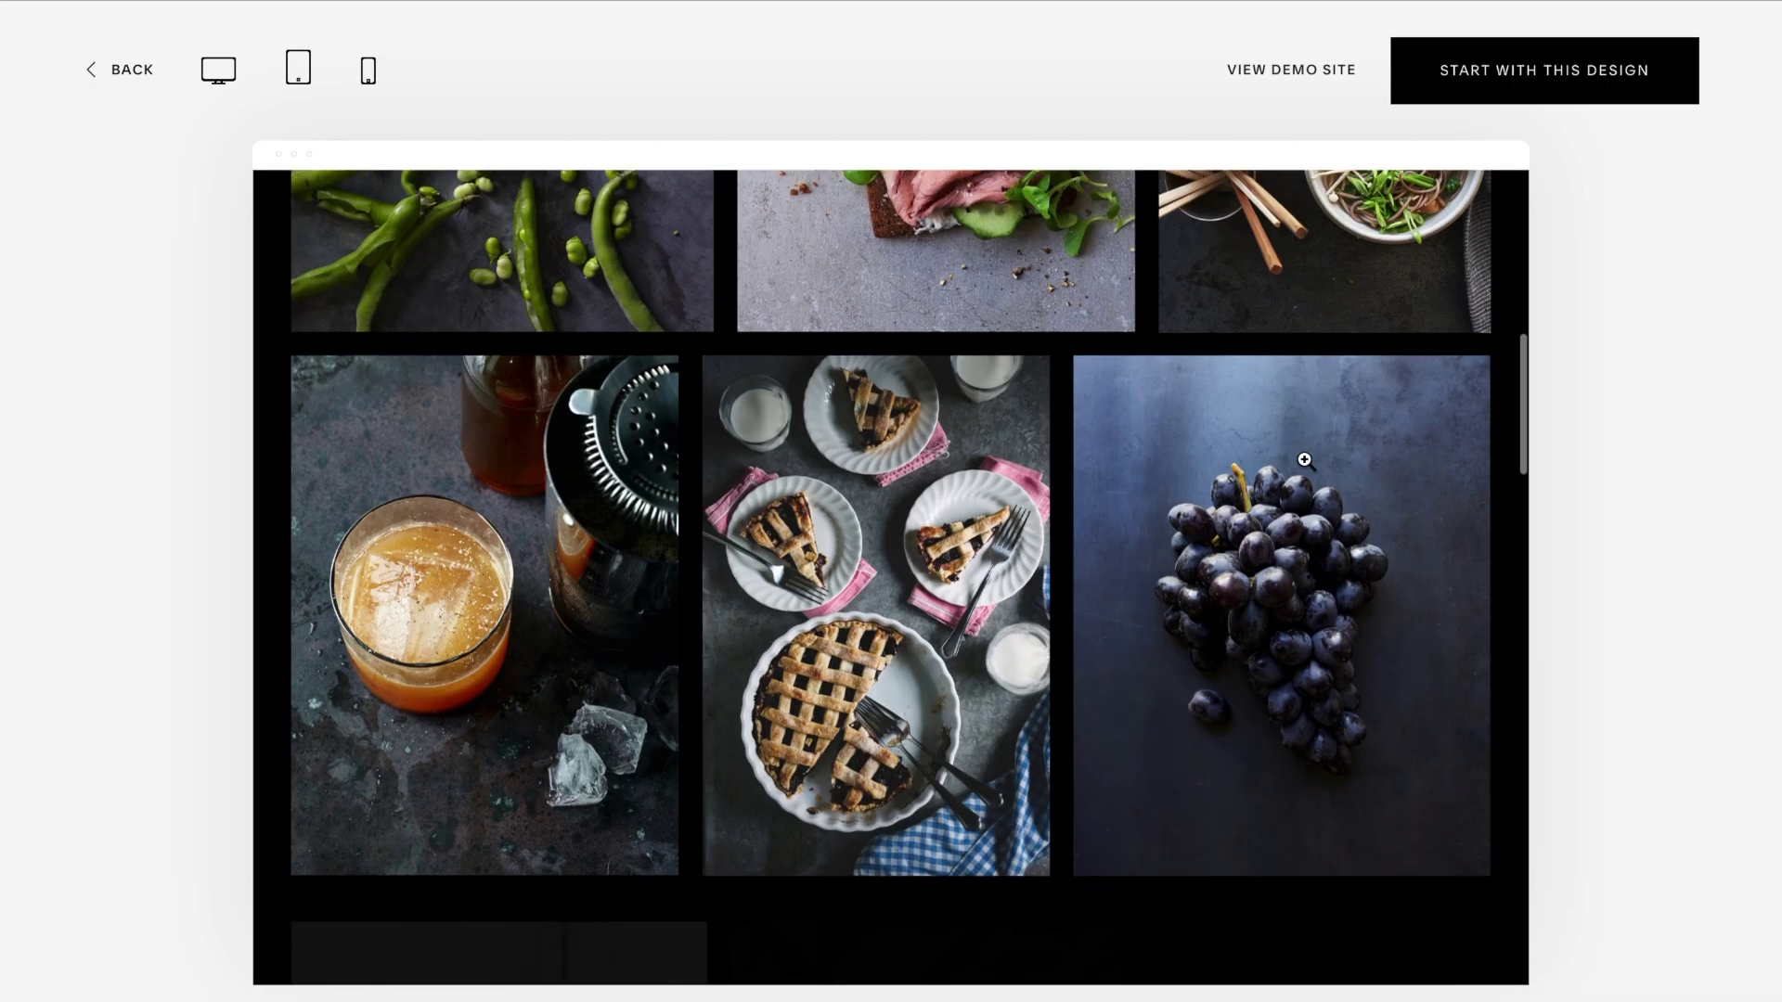
pyautogui.click(1260, 436)
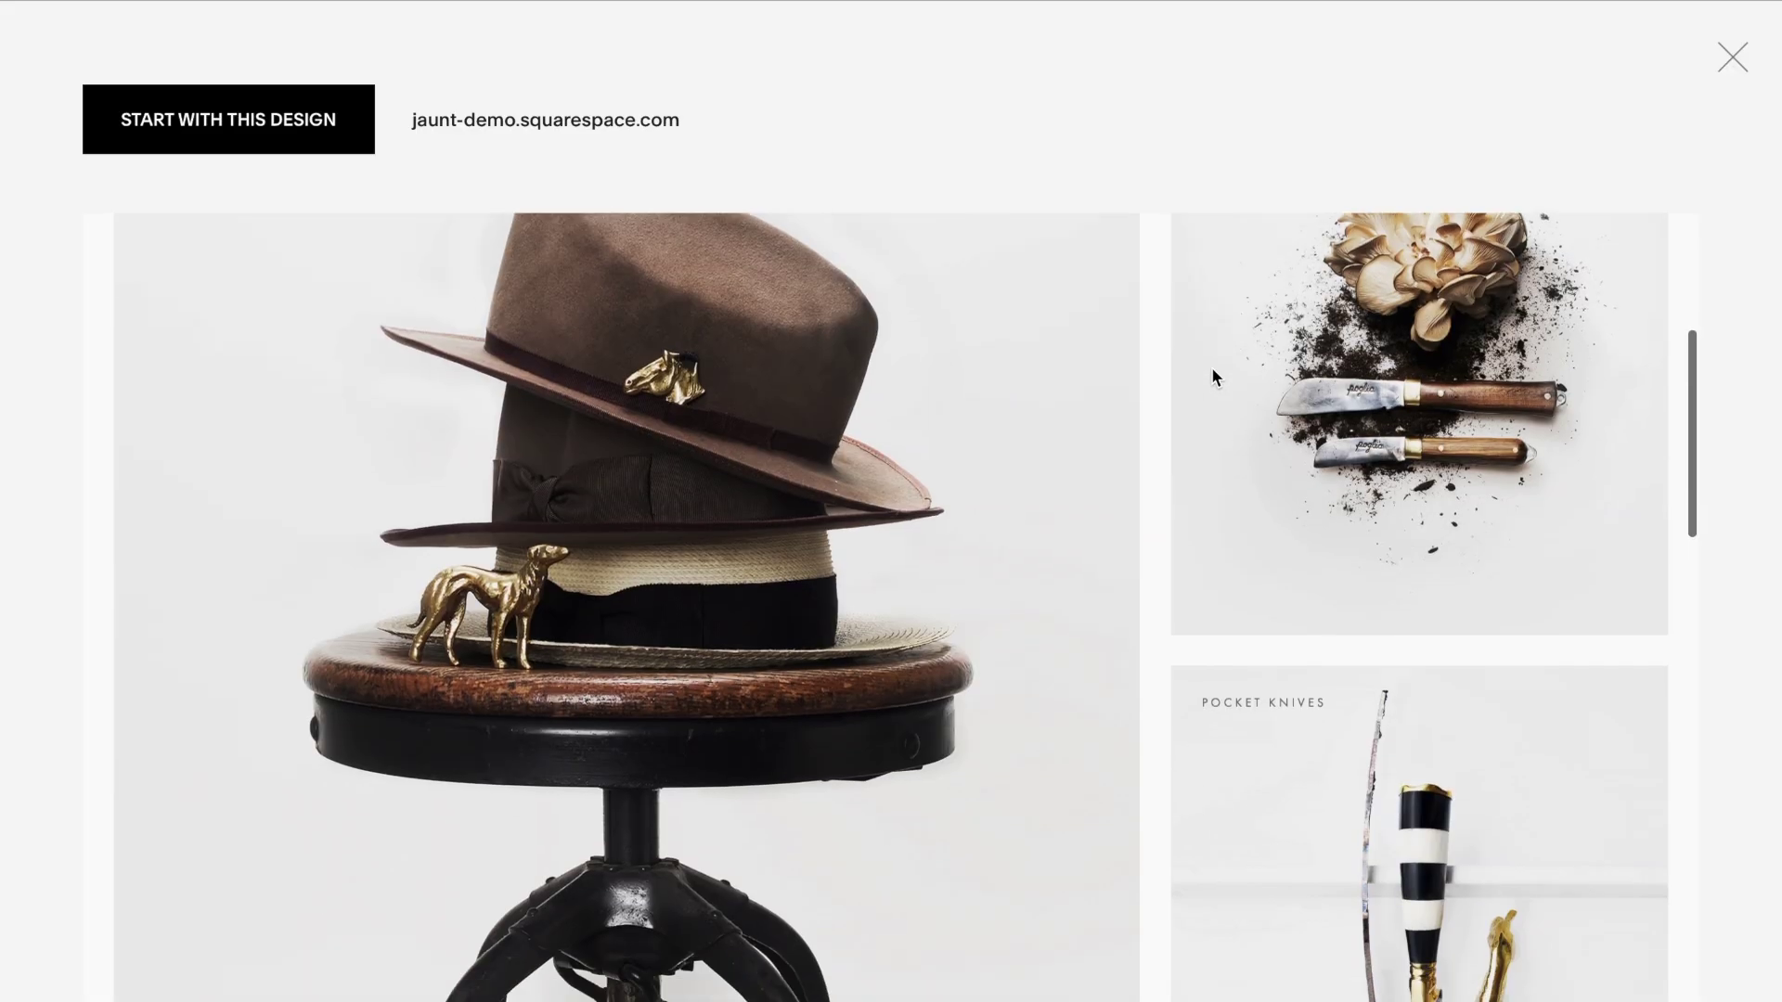
pyautogui.scroll(-8, 1216, 375)
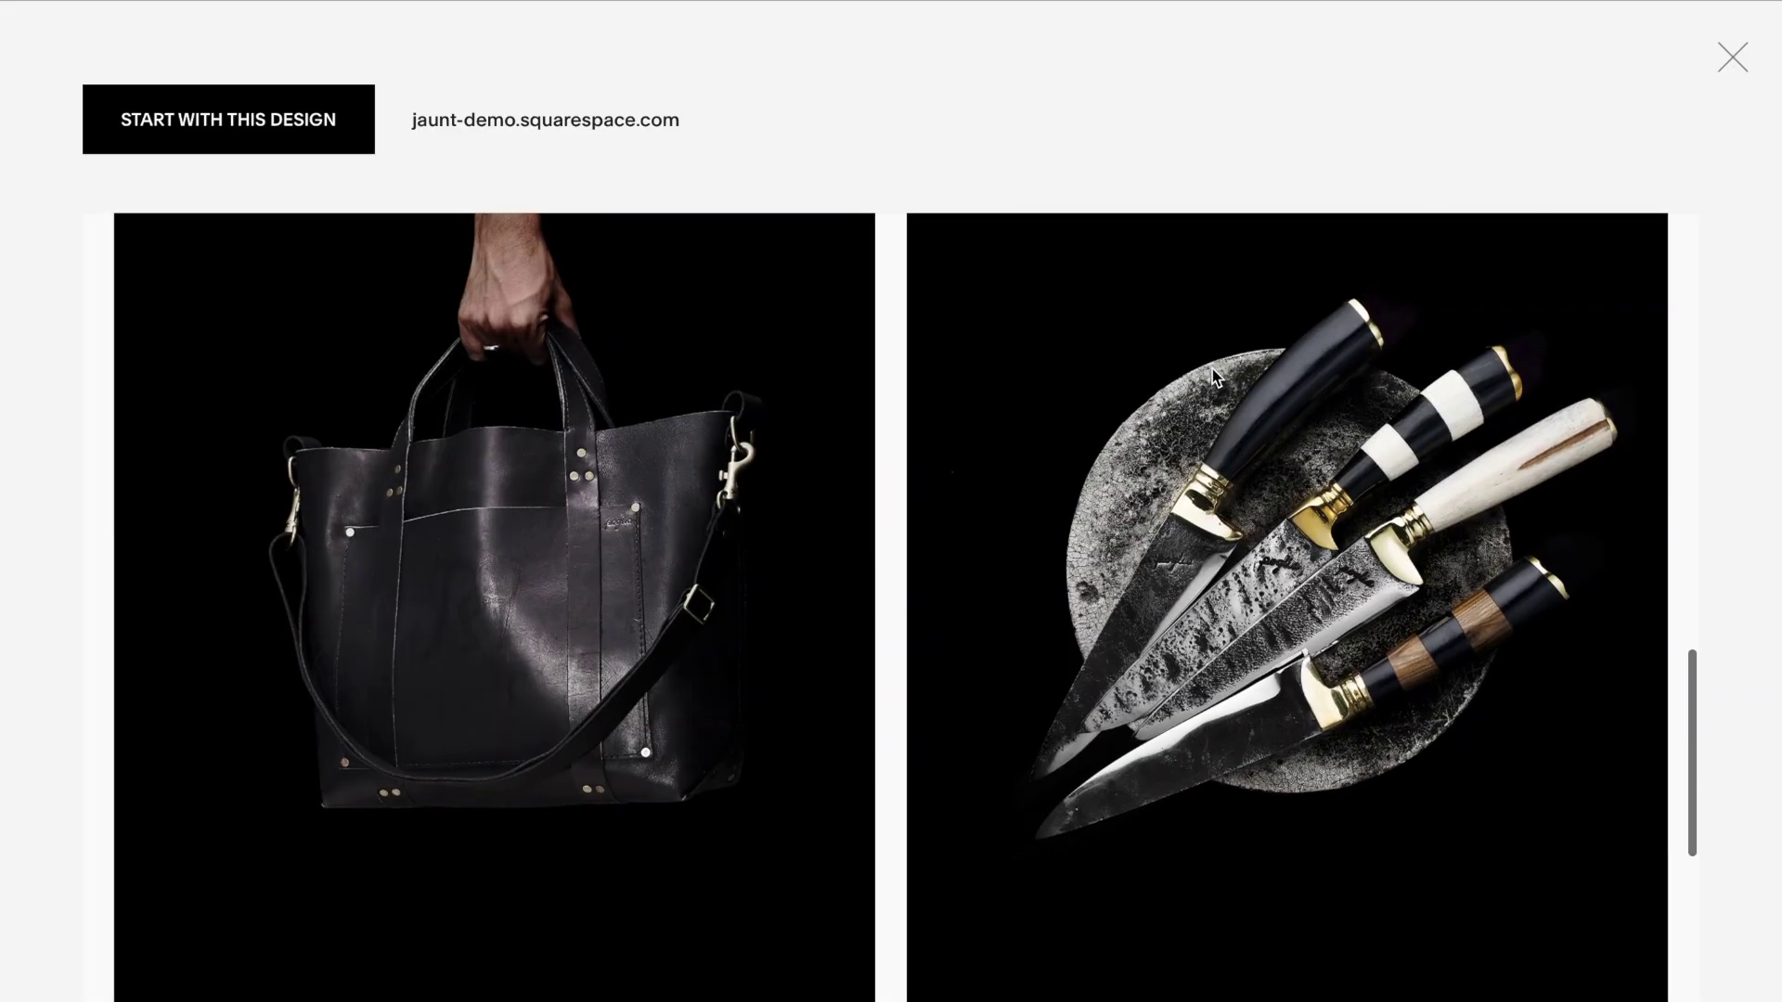